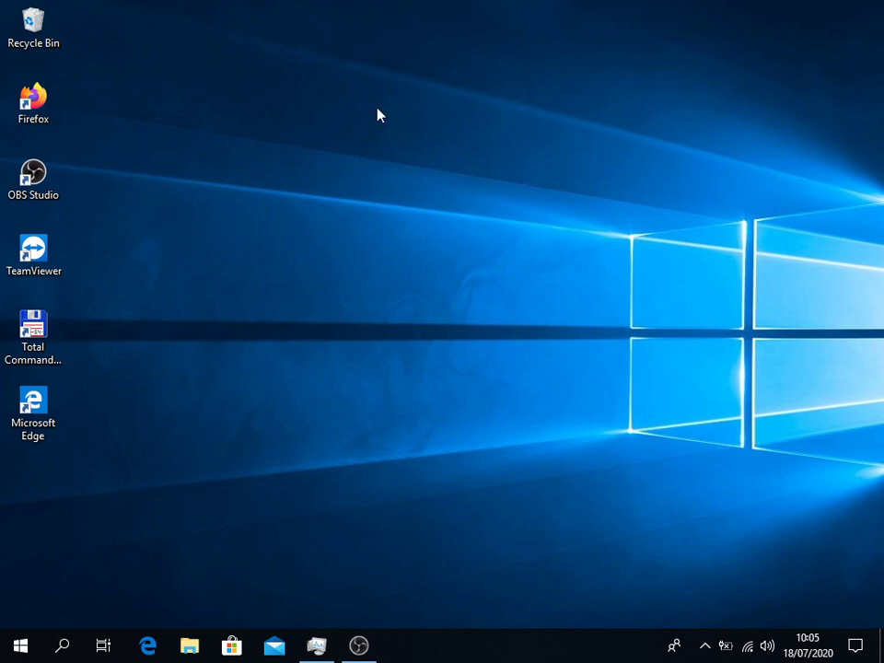
{"action": "double_click", "coordinate": [40, 106]}
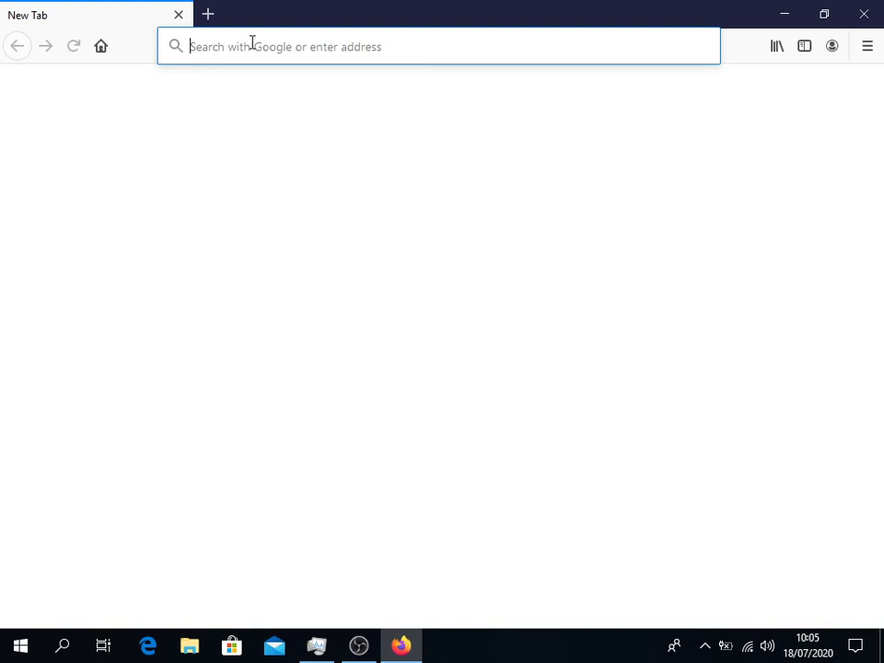
{"action": "type", "text": "htt"}
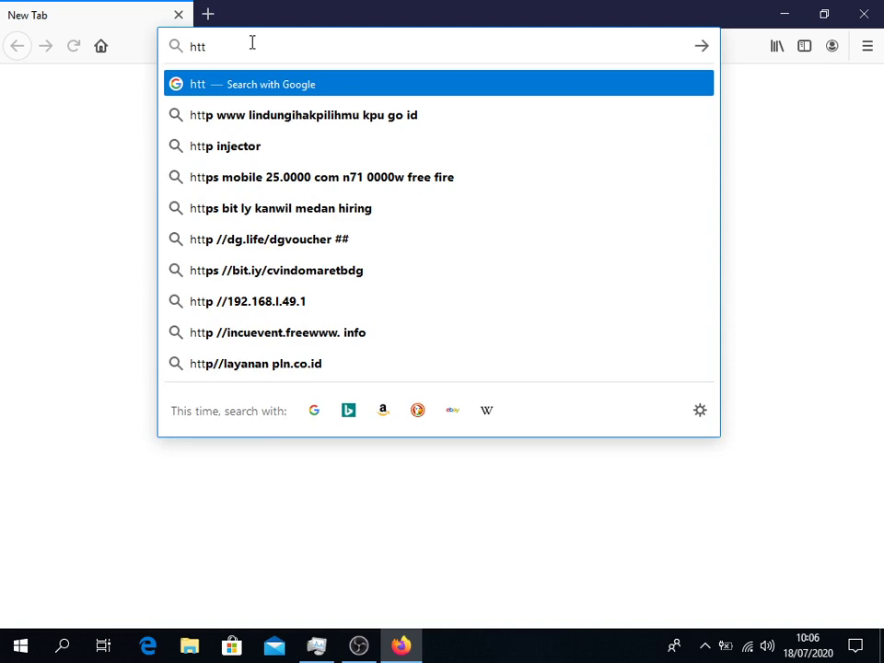
{"action": "type", "text": "p"}
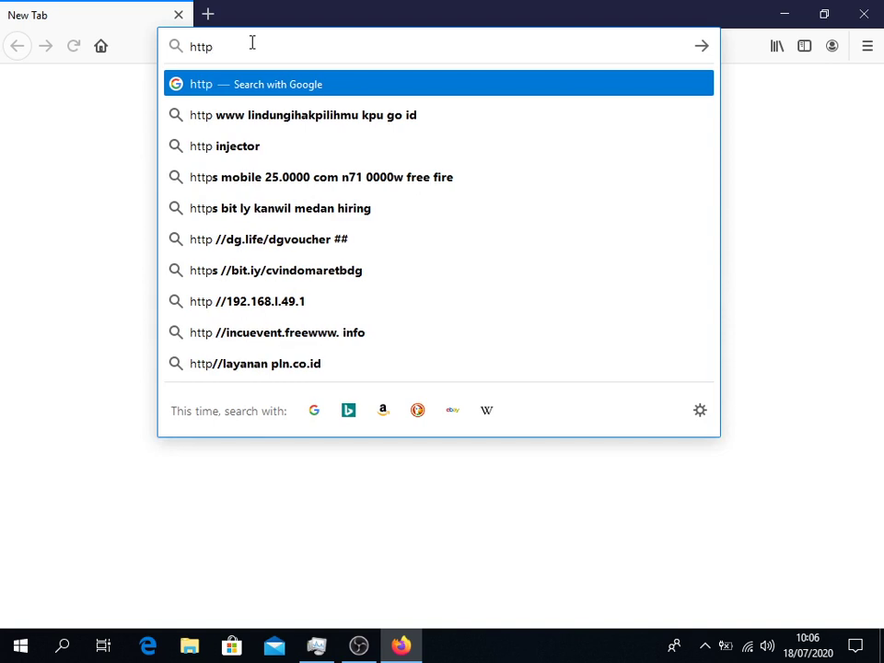
{"action": "type", "text": ":"}
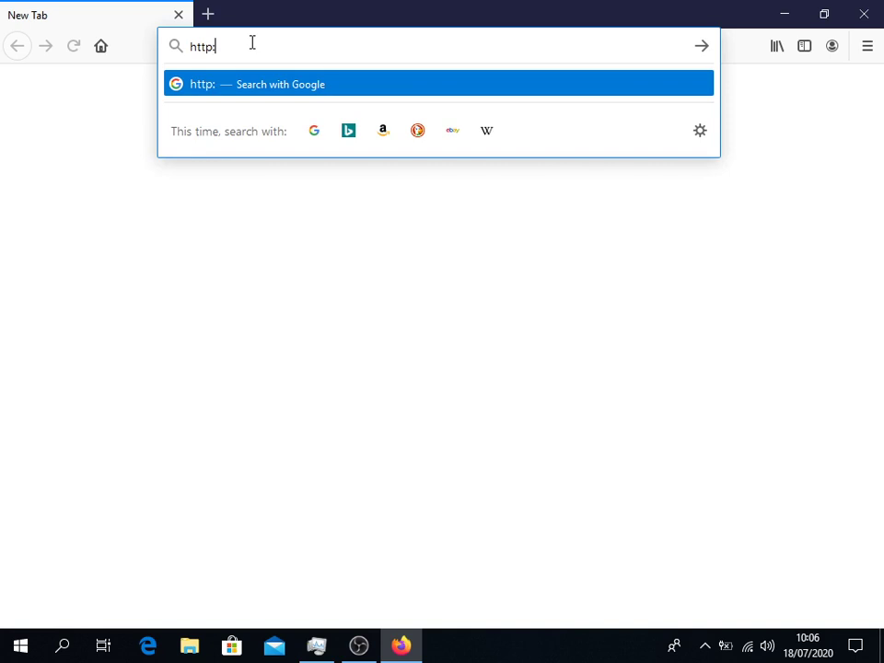
{"action": "type", "text": "//id="}
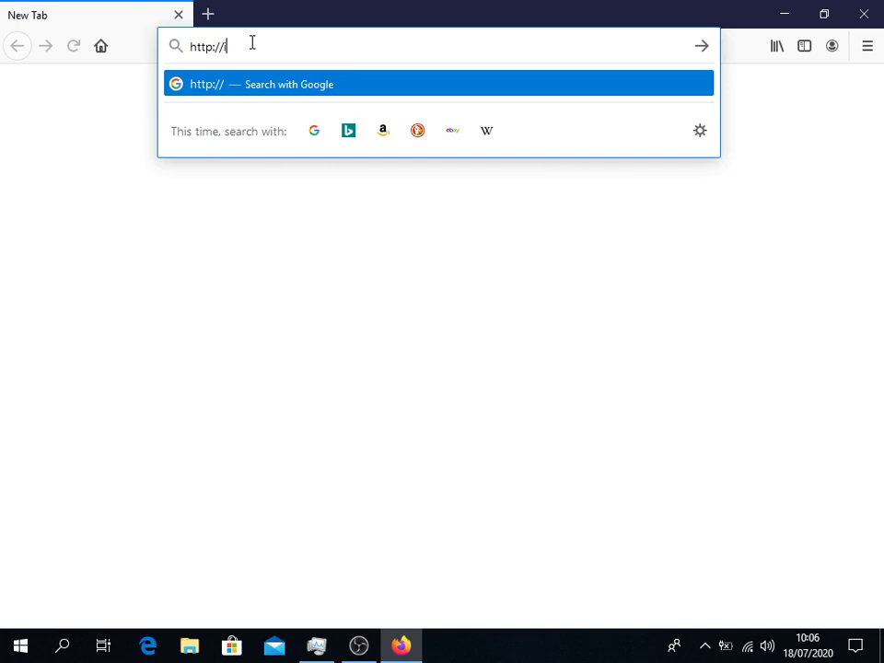
{"action": "type", "text": "dd"}
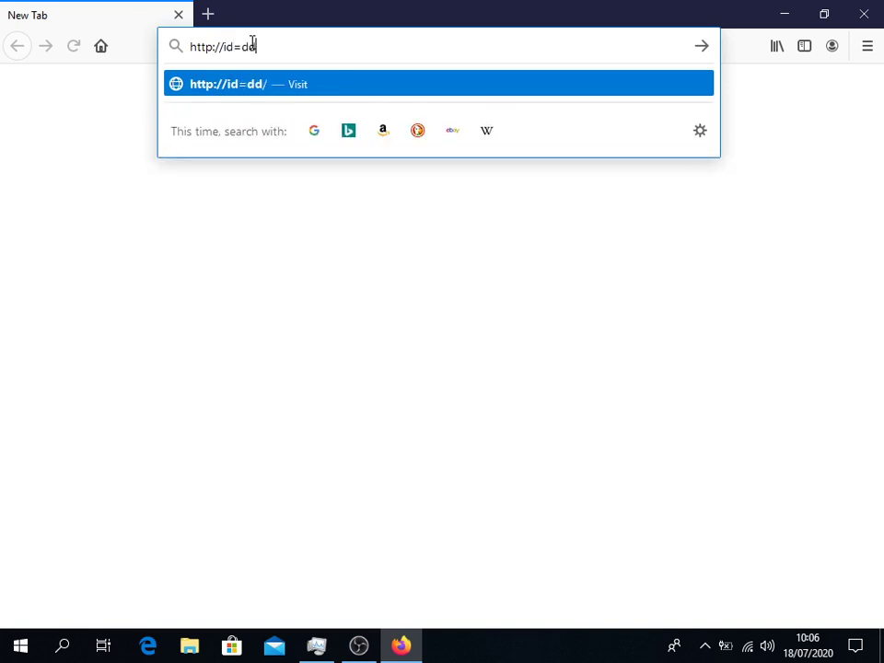
{"action": "key", "text": "BackSpace"}
{"action": "key", "text": "BackSpace"}
{"action": "key", "text": "BackSpace"}
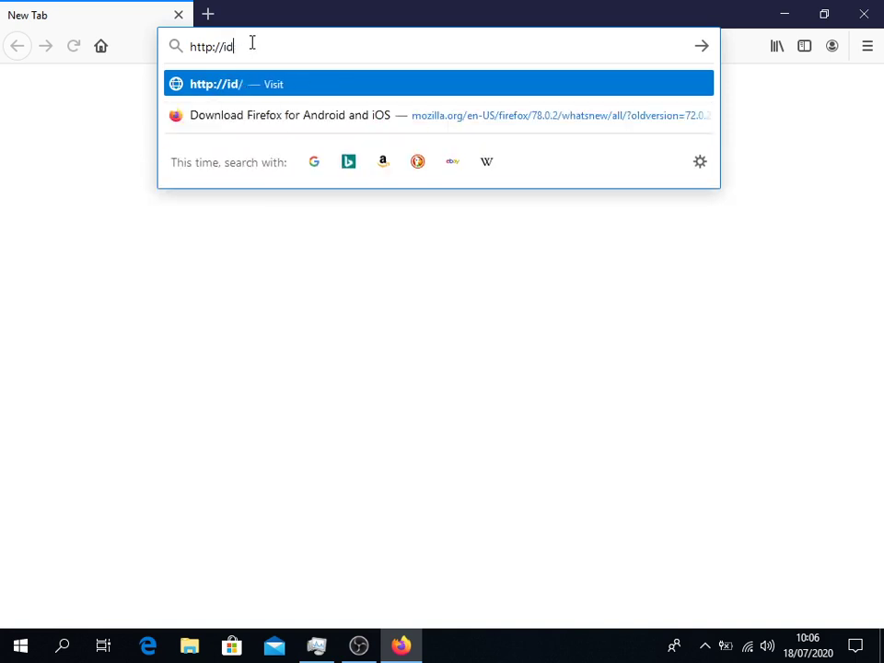
{"action": "type", "text": "-d"}
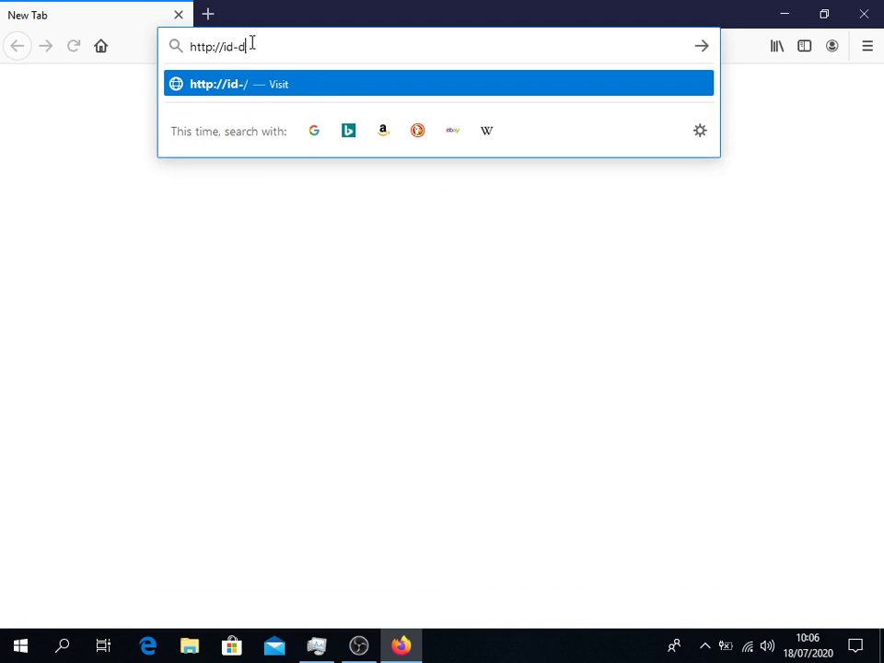
{"action": "type", "text": "dns.net"}
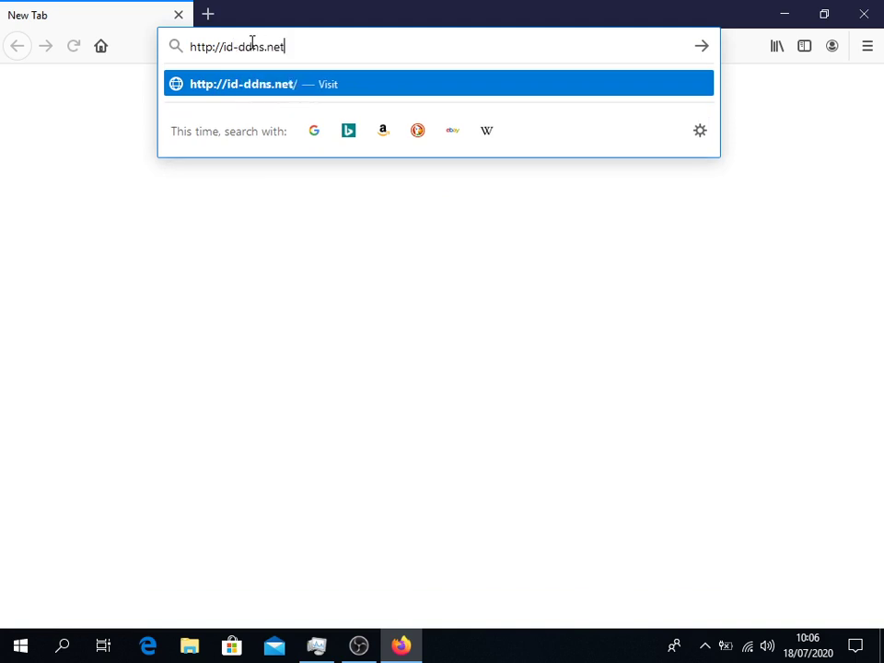
{"action": "type", "text": "/dow"}
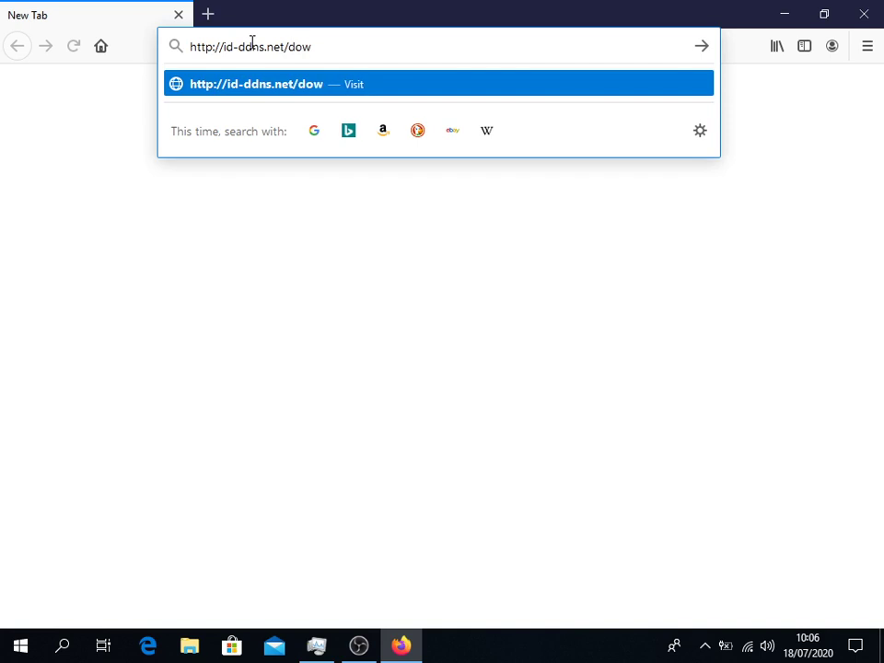
{"action": "type", "text": "n;oad"}
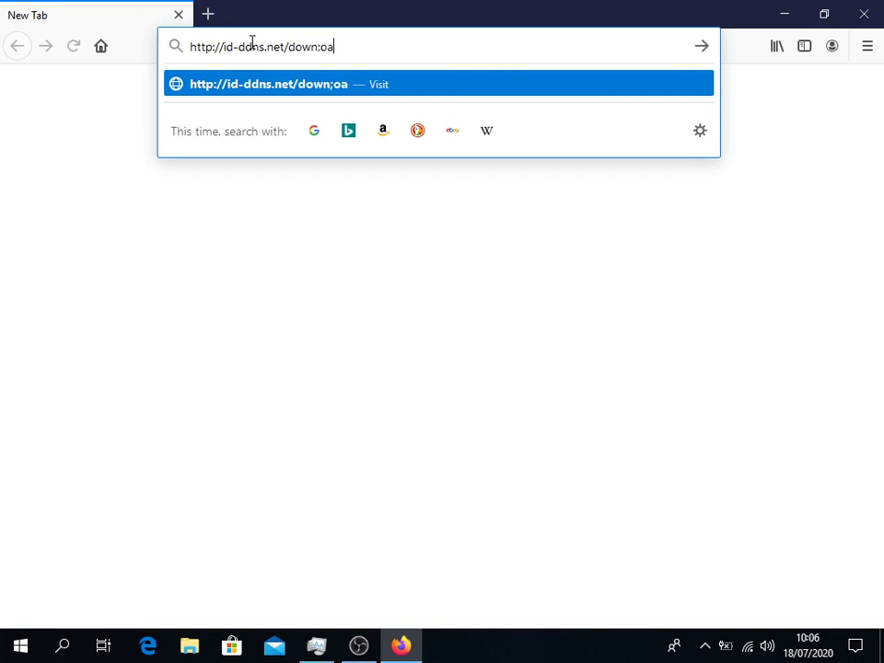
{"action": "key", "text": "BackSpace"}
{"action": "key", "text": "BackSpace"}
{"action": "key", "text": "BackSpace"}
{"action": "key", "text": "BackSpace"}
{"action": "type", "text": "load"}
{"action": "type", "text": "."}
{"action": "key", "text": "BackSpace"}
{"action": "type", "text": "/u"}
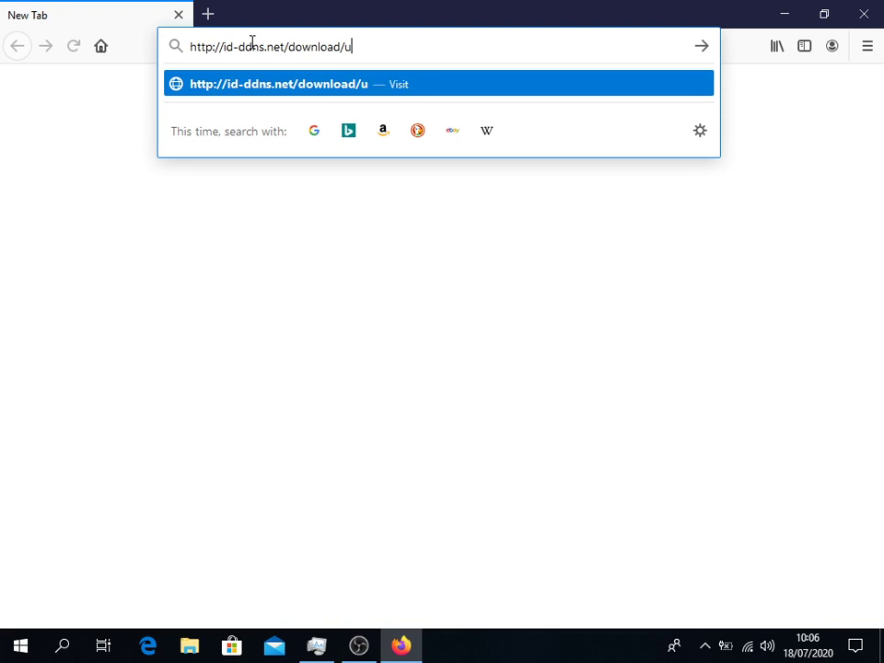
{"action": "type", "text": "npad-sas"}
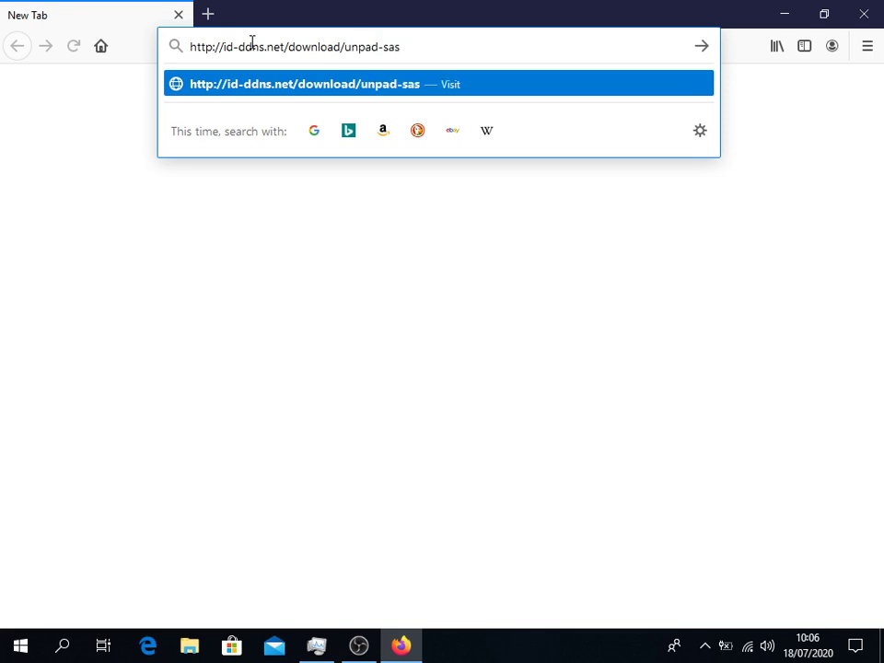
{"action": "type", "text": ".zi"}
{"action": "type", "text": "p"}
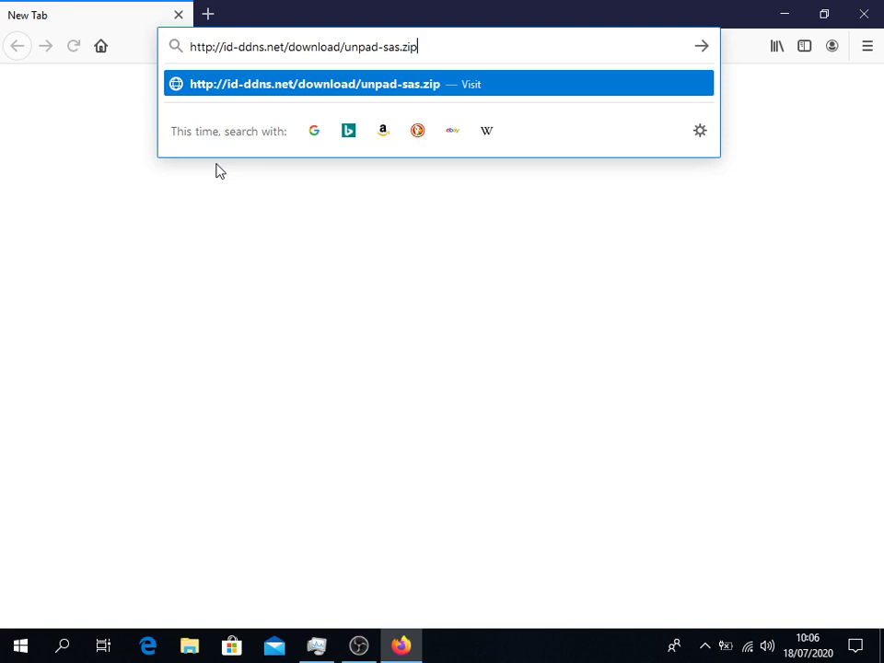
Step: Visit the address, save unpad-sas.zip to disk and check the completed download in the Downloads list
{"action": "key", "text": "Return"}
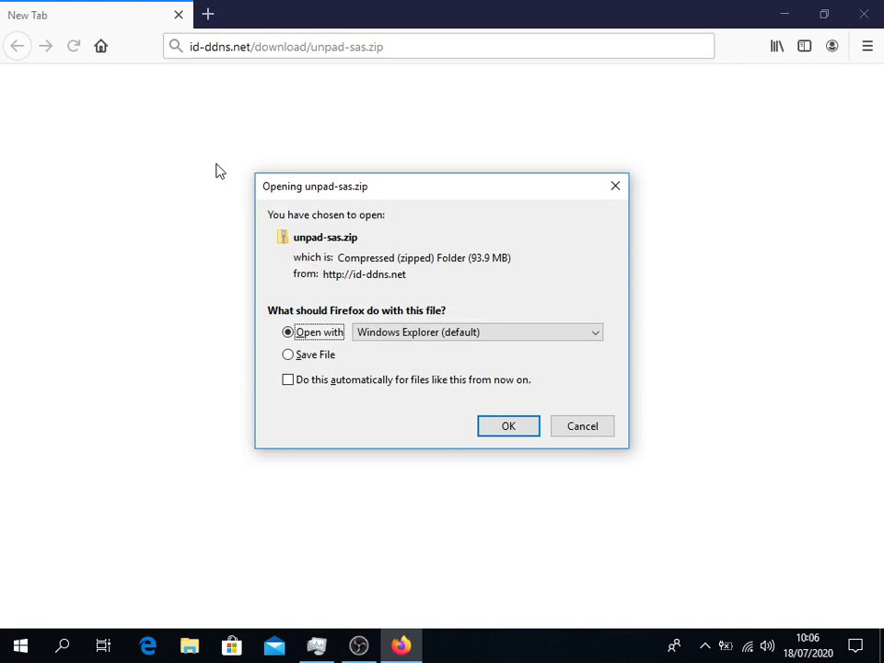
{"action": "left_click", "coordinate": [290, 355]}
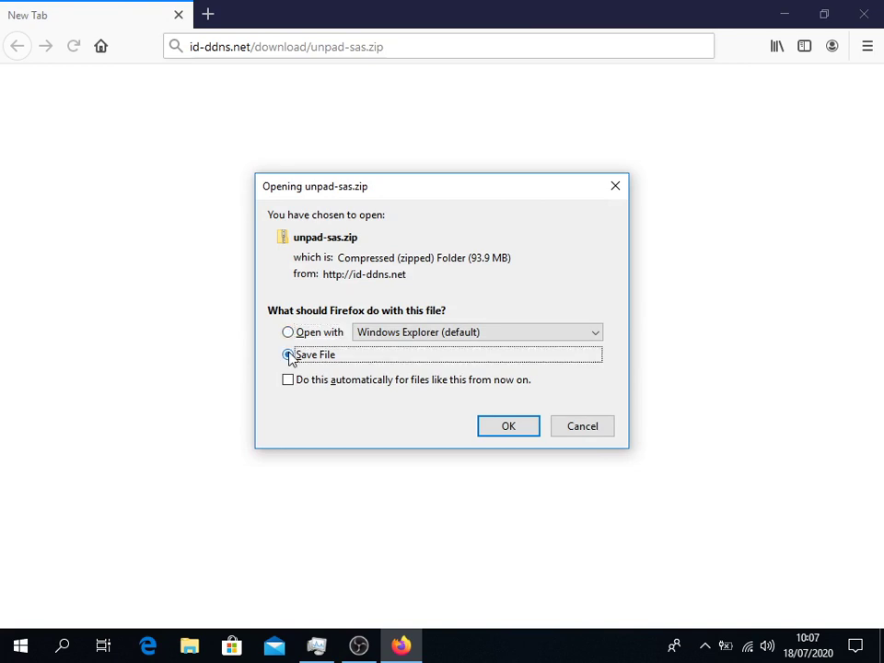
{"action": "left_click", "coordinate": [515, 426]}
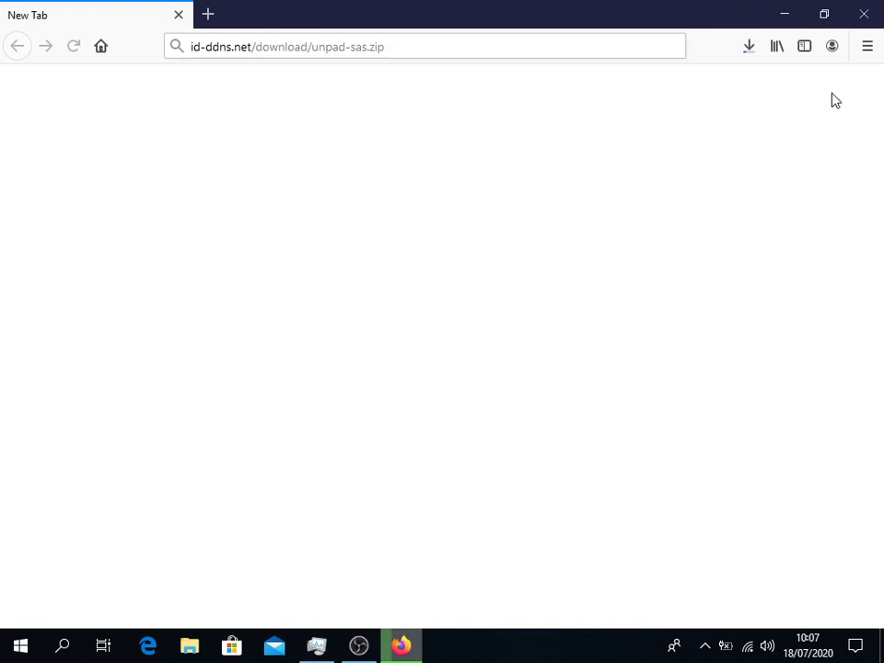
{"action": "left_click", "coordinate": [751, 47]}
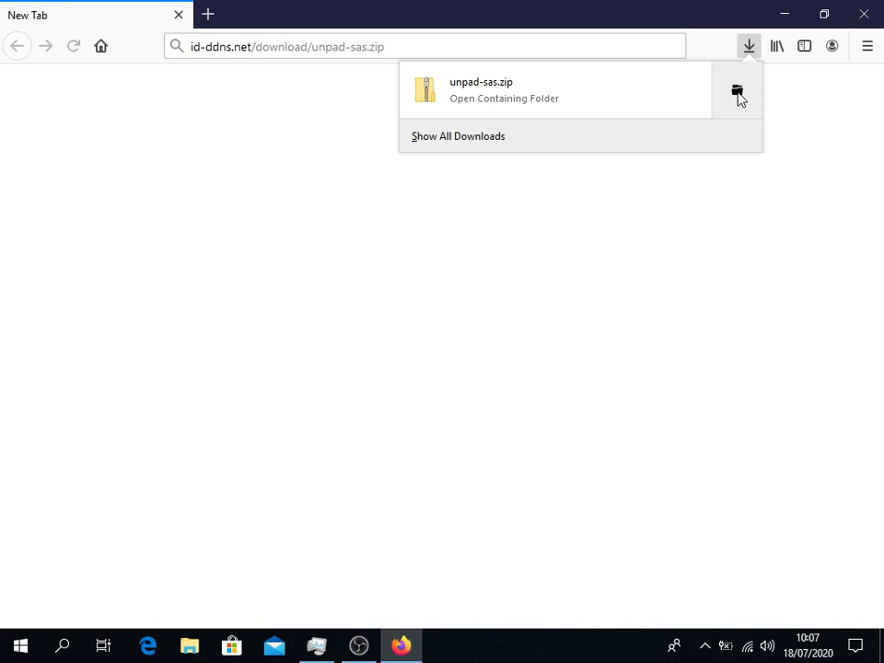
Step: Extract all files from unpad-sas.zip into the default unpad-sas folder in Downloads
{"action": "left_click", "coordinate": [738, 93]}
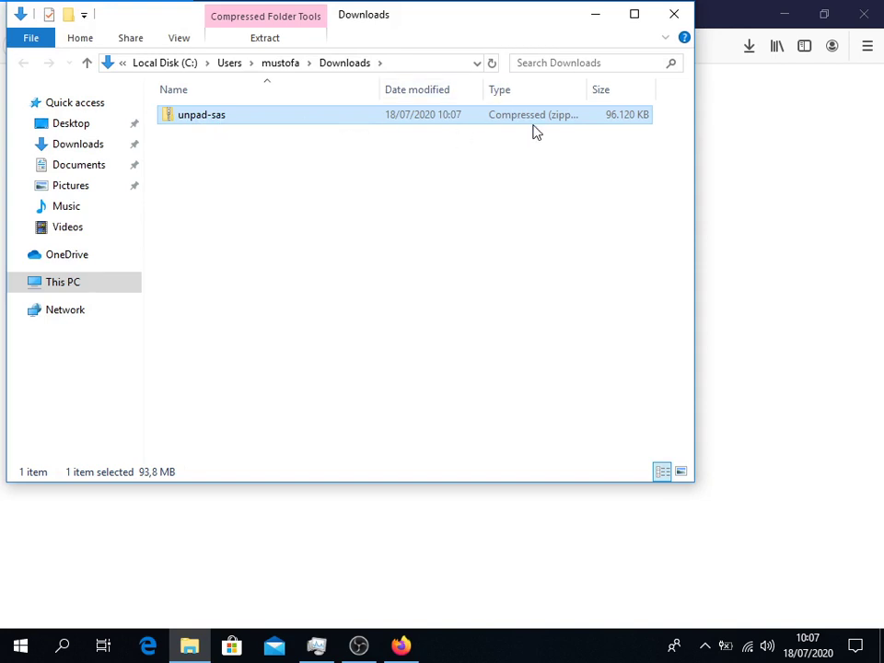
{"action": "left_click", "coordinate": [232, 118]}
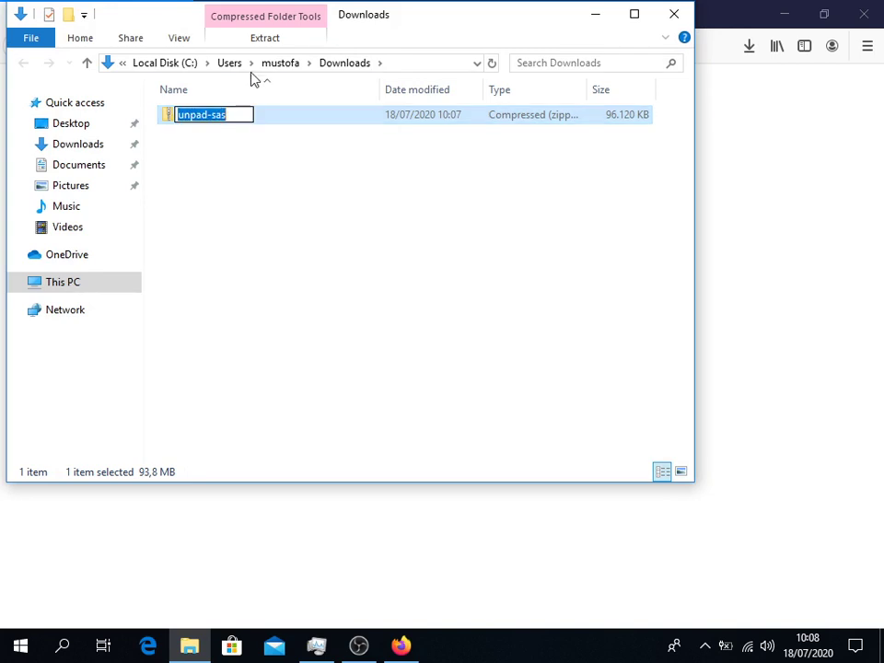
{"action": "left_click", "coordinate": [265, 41]}
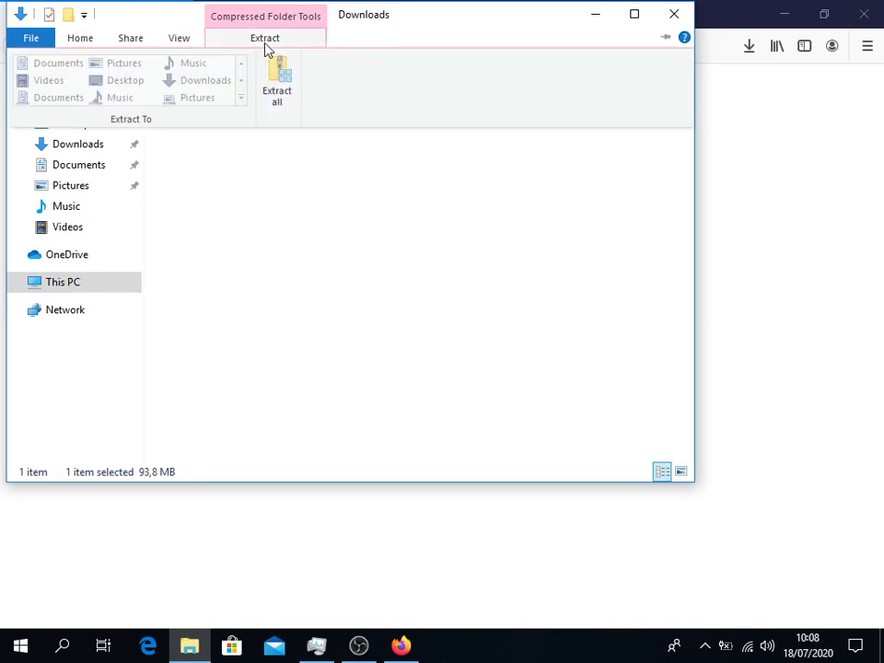
{"action": "left_click", "coordinate": [283, 96]}
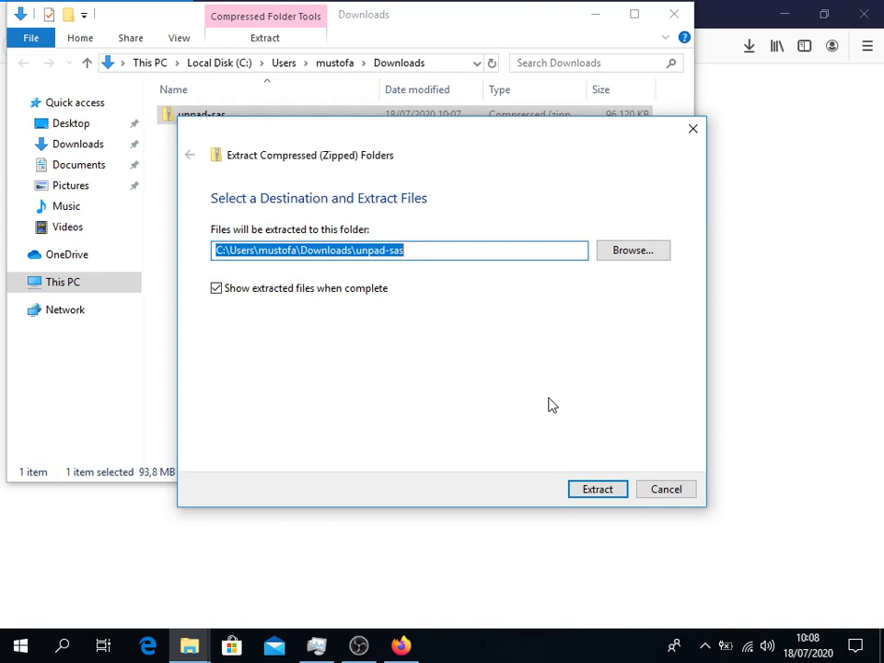
{"action": "left_click", "coordinate": [619, 493]}
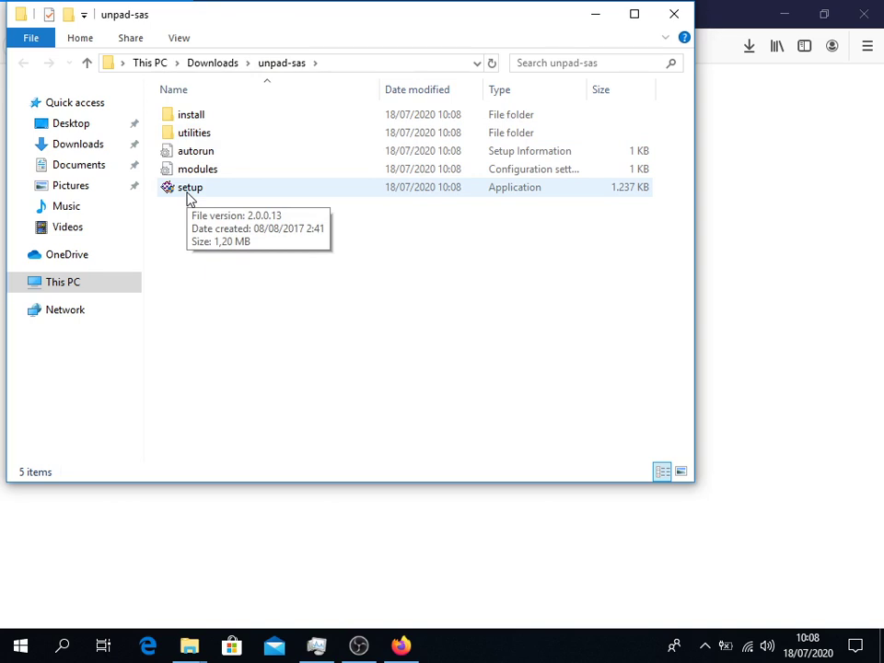
Step: Run setup from the unpad-sas folder, bypassing the SmartScreen warning with Run anyway
{"action": "double_click", "coordinate": [188, 192]}
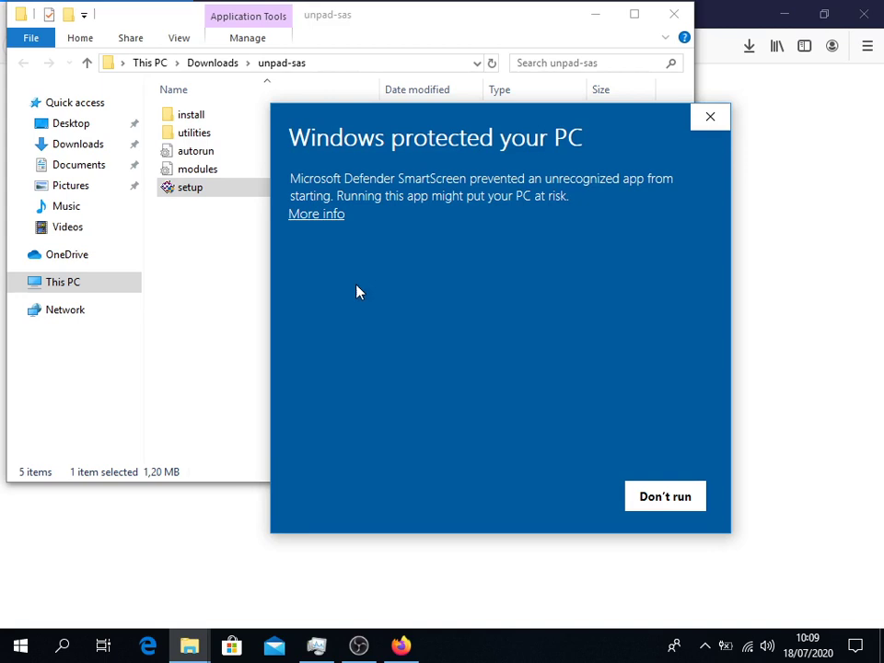
{"action": "left_click", "coordinate": [317, 222]}
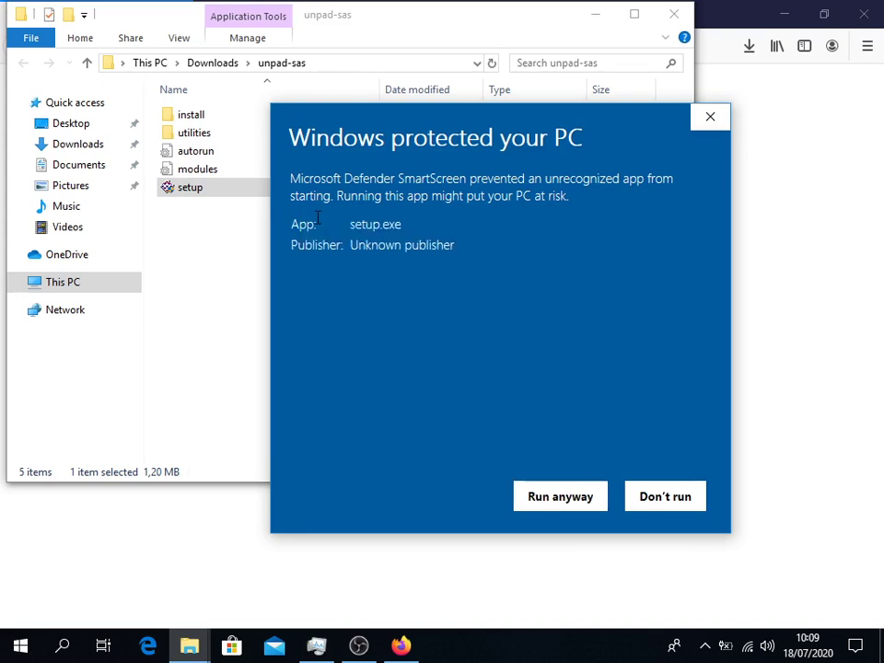
{"action": "left_click", "coordinate": [561, 497]}
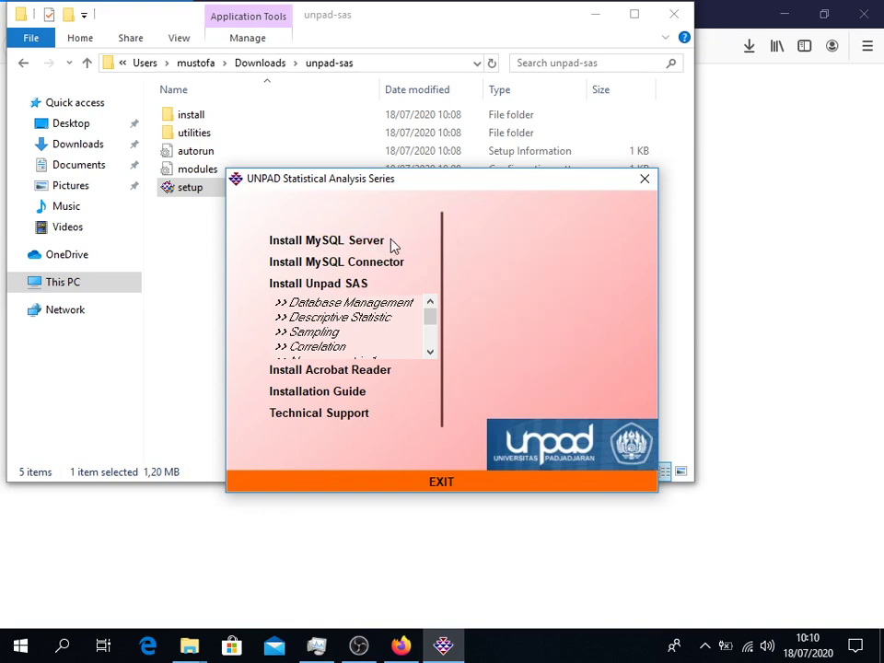
Step: Choose Install MySQL Server from the UNPAD launcher menu
{"action": "mouse_move", "coordinate": [380, 248]}
{"action": "mouse_move", "coordinate": [333, 269]}
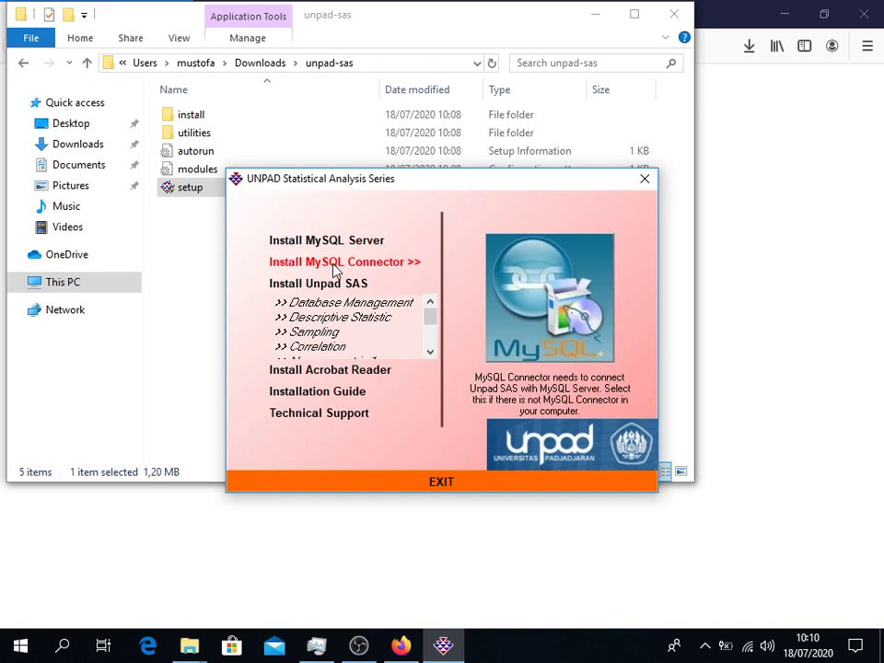
{"action": "mouse_move", "coordinate": [343, 288]}
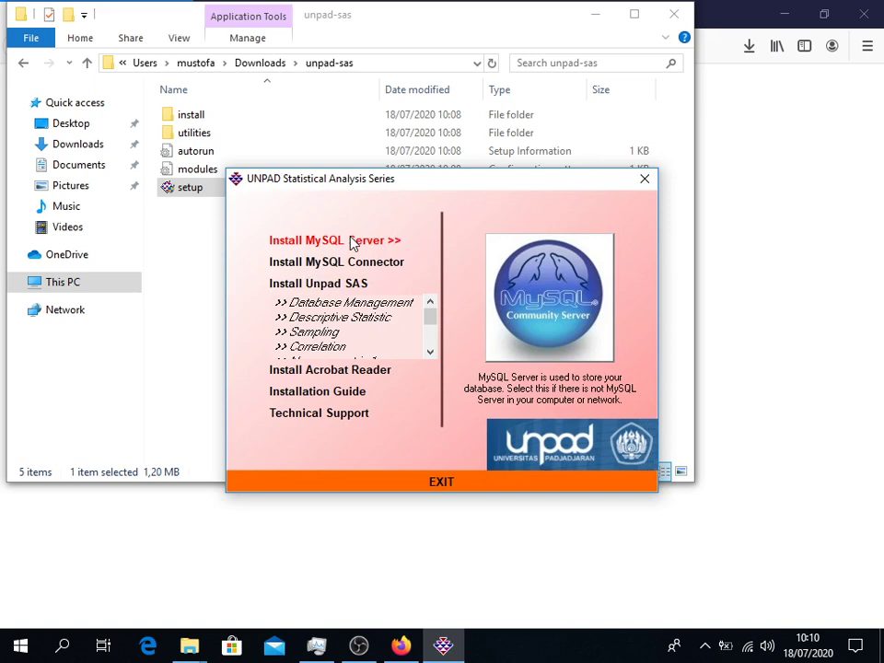
{"action": "left_click", "coordinate": [350, 241]}
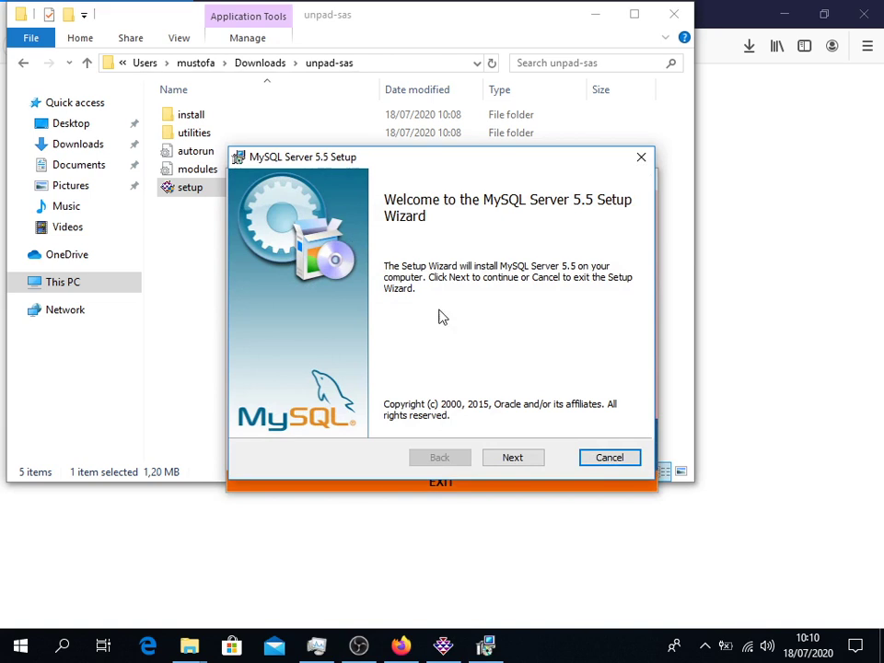
Step: Accept the license terms, pick the Typical setup type and begin installing MySQL Server 5.5
{"action": "left_click", "coordinate": [515, 457]}
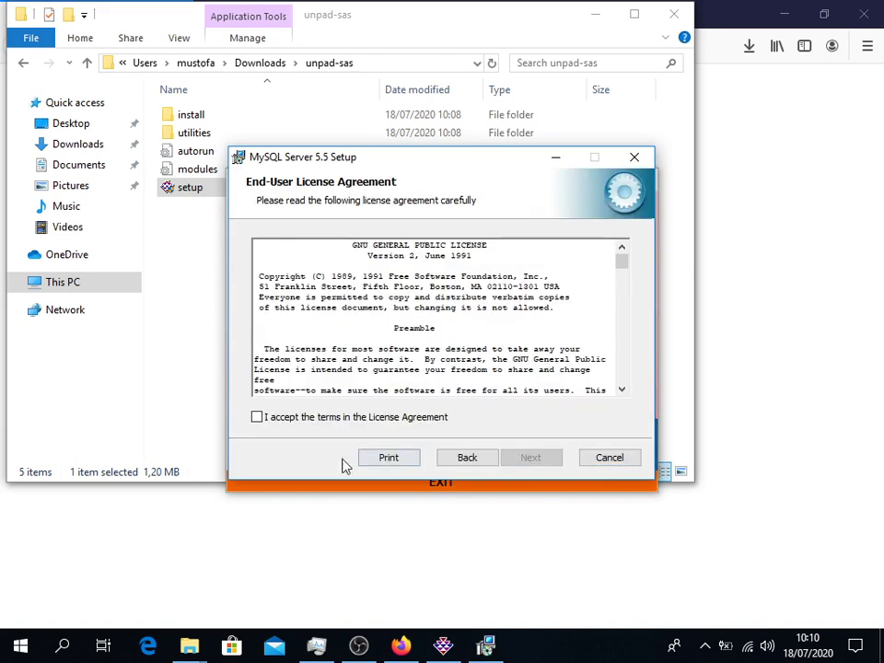
{"action": "left_click", "coordinate": [258, 417]}
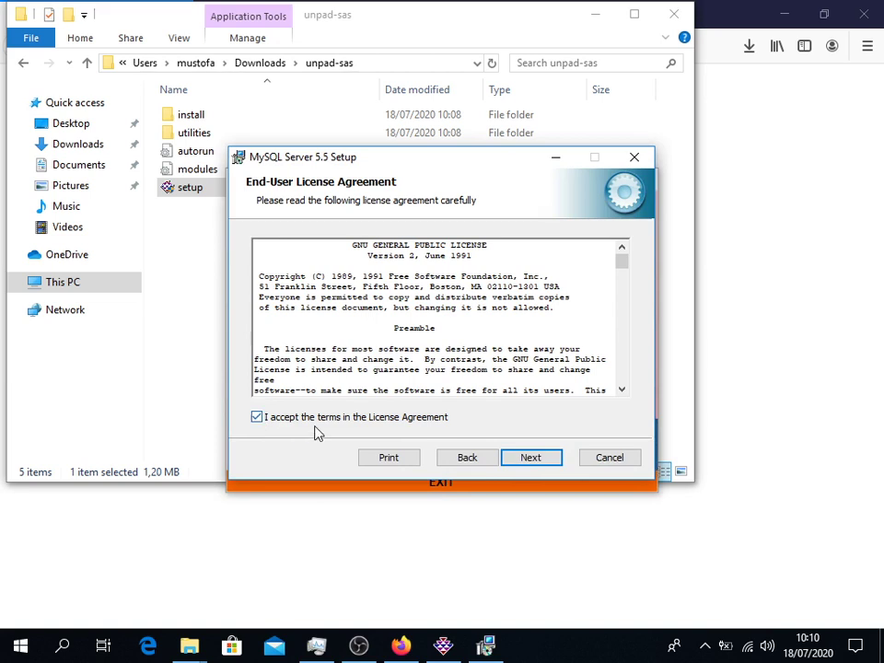
{"action": "left_click", "coordinate": [532, 459]}
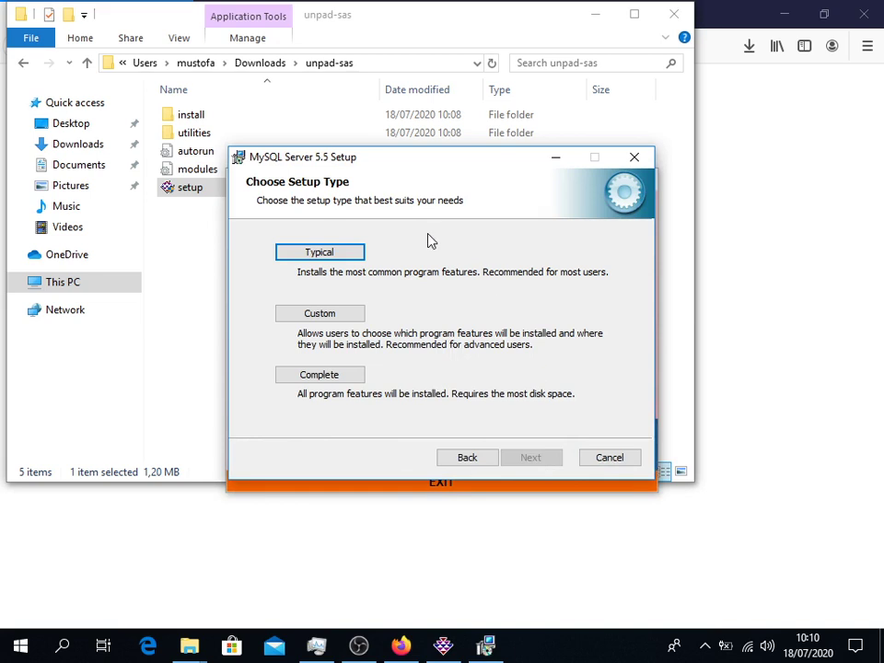
{"action": "left_click", "coordinate": [335, 258]}
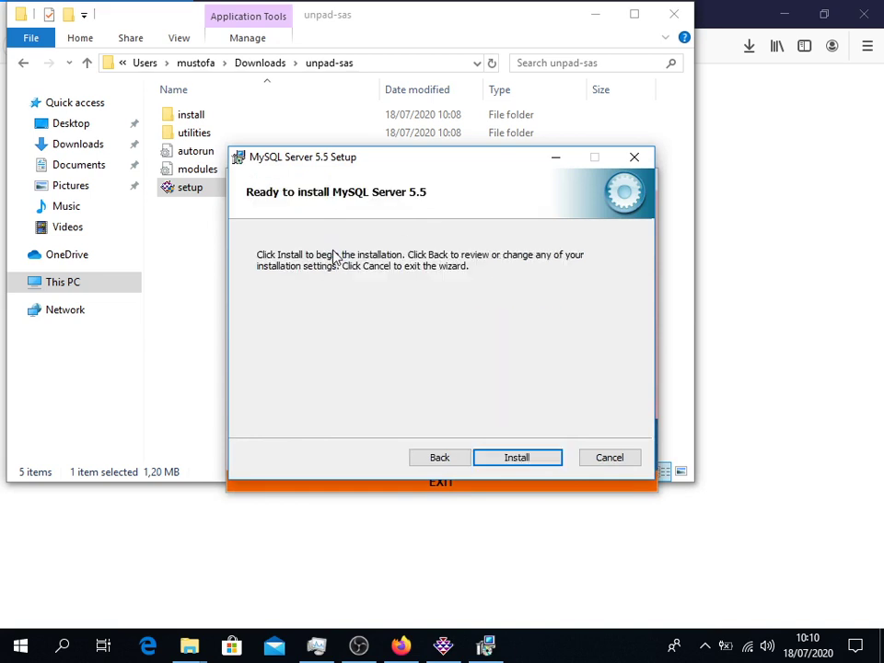
{"action": "left_click", "coordinate": [523, 458]}
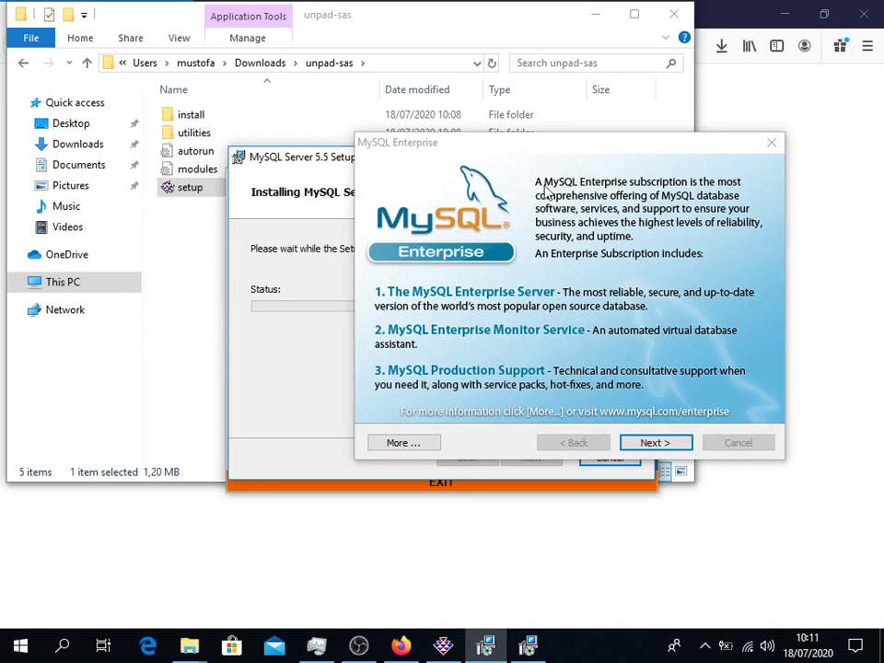
Step: Skip through both MySQL Enterprise information pages to the Completed page
{"action": "left_click", "coordinate": [658, 449]}
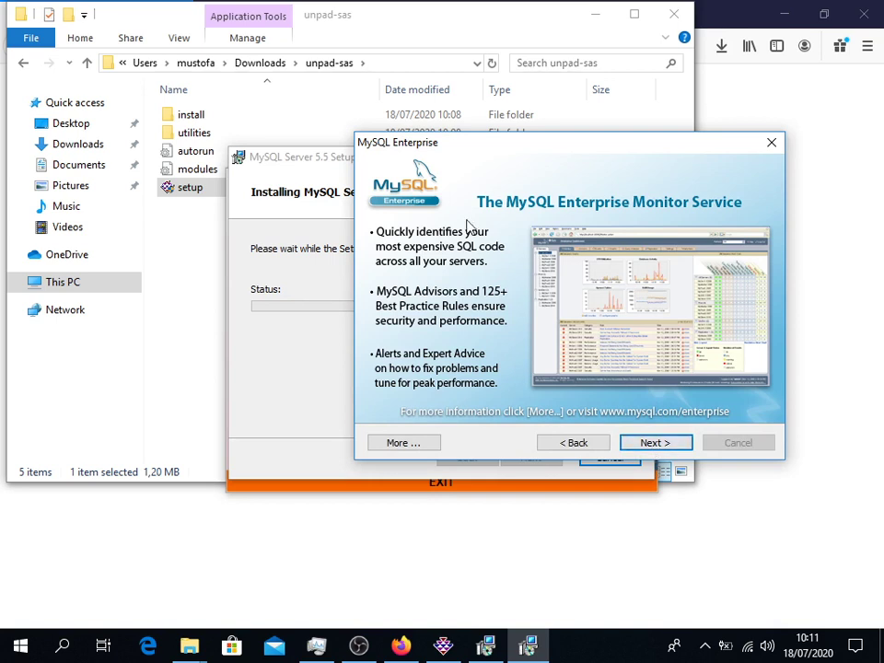
{"action": "left_click", "coordinate": [653, 443]}
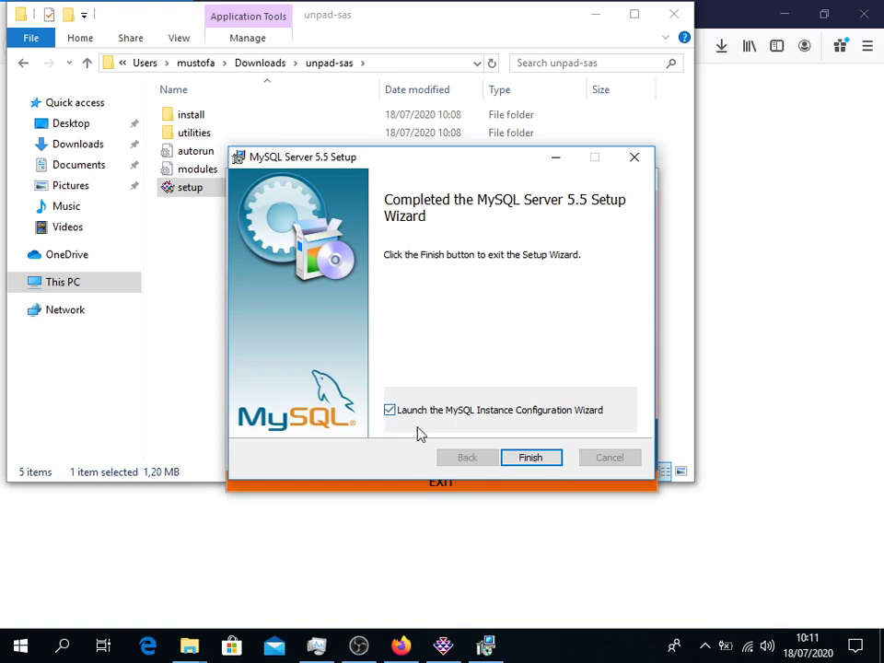
Step: Finish setup with the Instance Configuration Wizard launch option kept, and move the wizard window up-left
{"action": "left_click", "coordinate": [542, 460]}
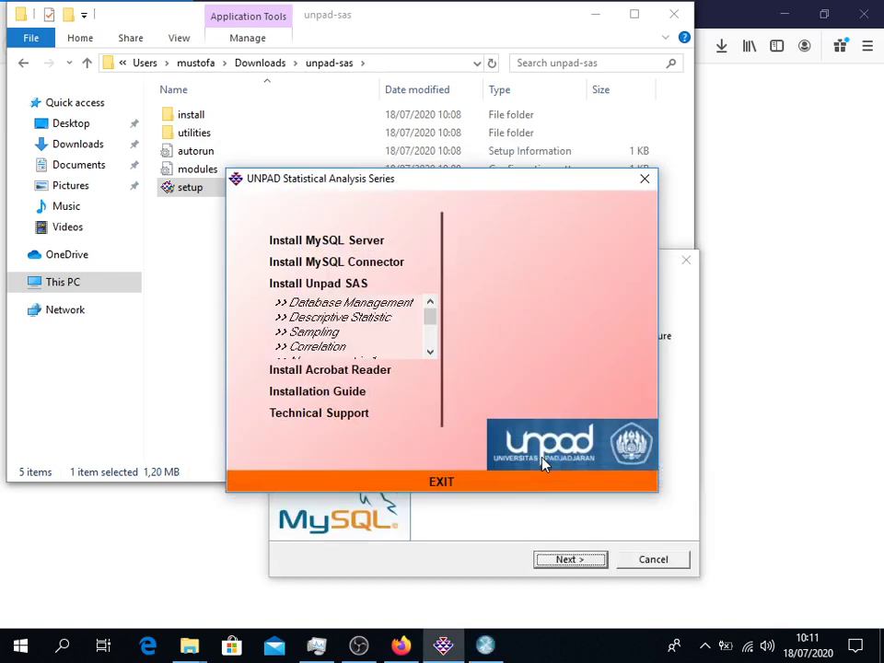
{"action": "left_click", "coordinate": [470, 561]}
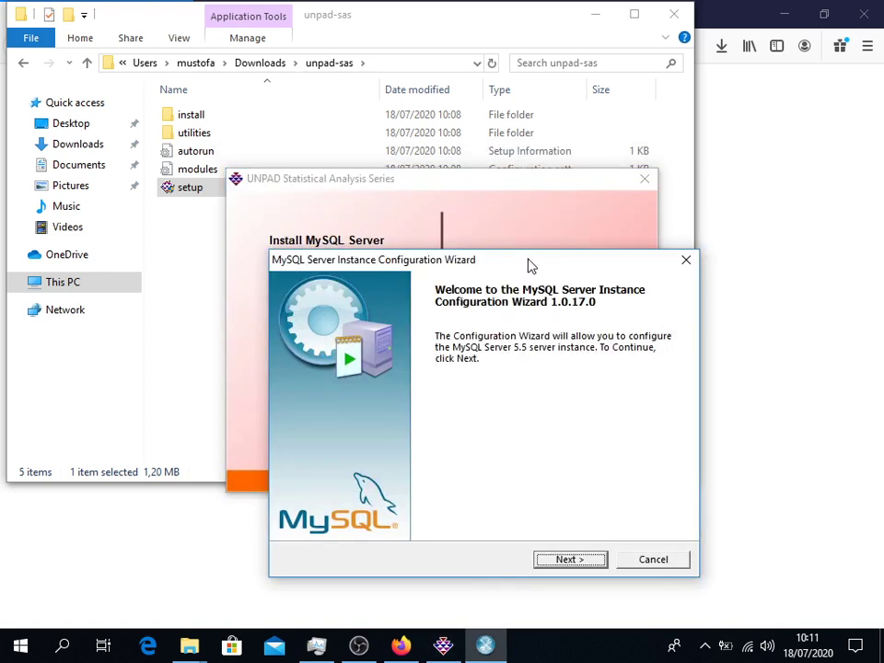
{"action": "left_click_drag", "start_coordinate": [529, 262], "coordinate": [515, 83]}
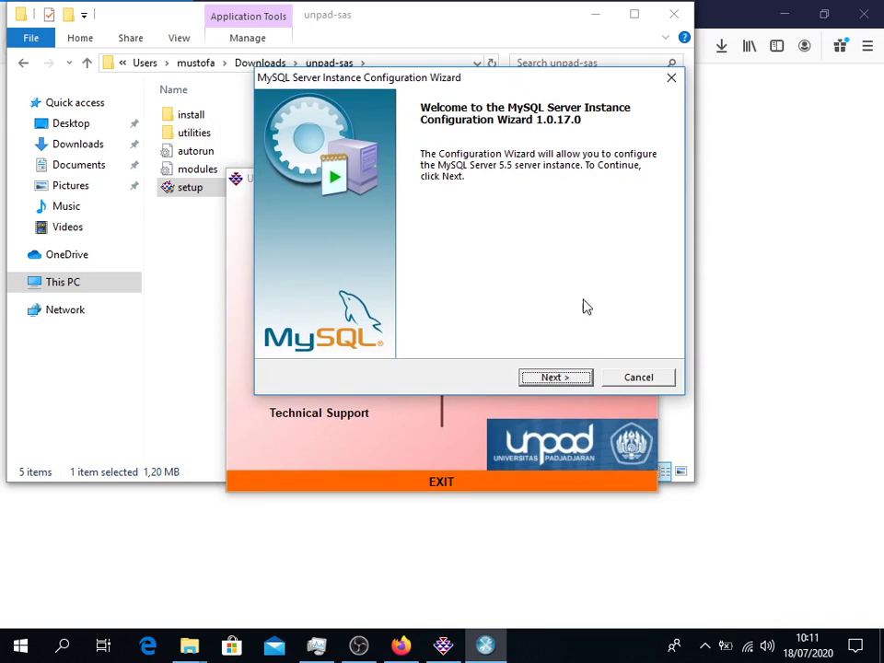
Step: Choose Standard Configuration, keep Install As Windows Service, and include the bin directory in Windows PATH
{"action": "left_click", "coordinate": [557, 380]}
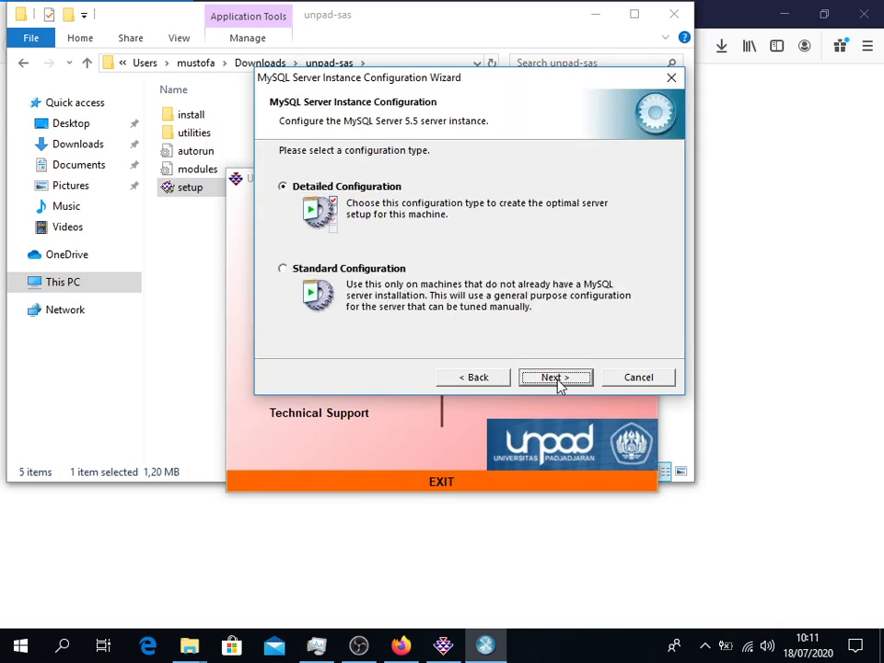
{"action": "left_click", "coordinate": [283, 269]}
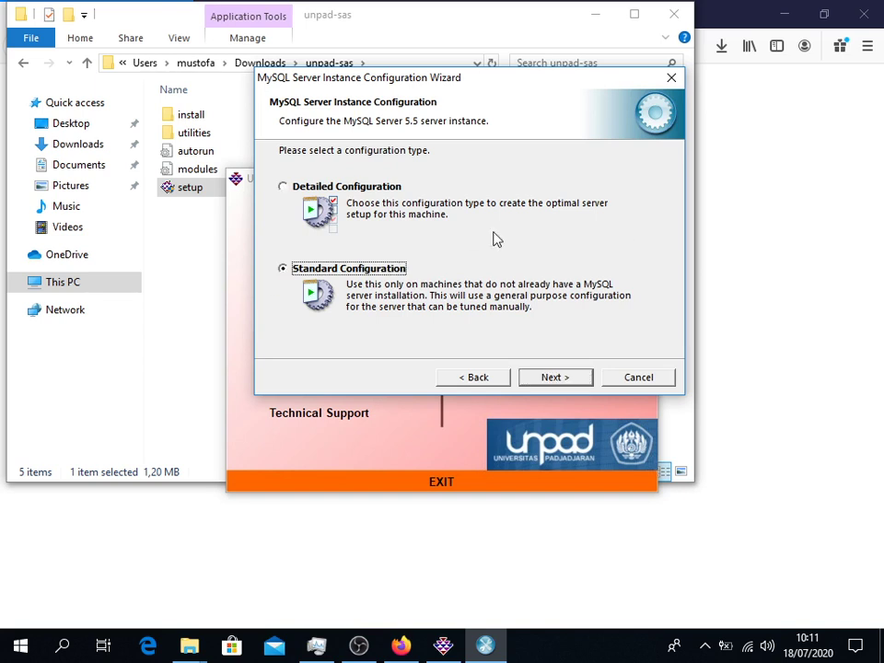
{"action": "left_click", "coordinate": [556, 377]}
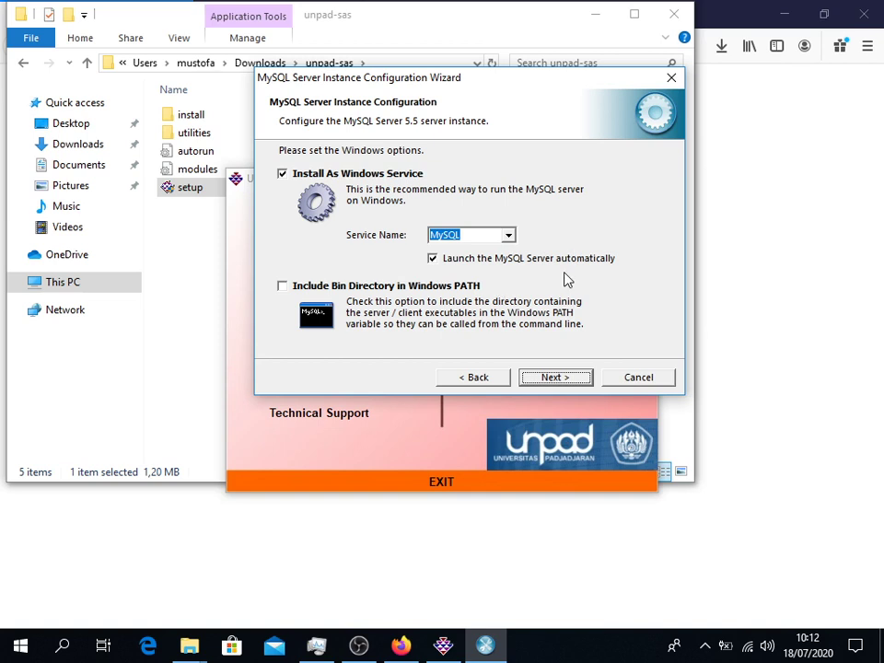
{"action": "left_click", "coordinate": [282, 289]}
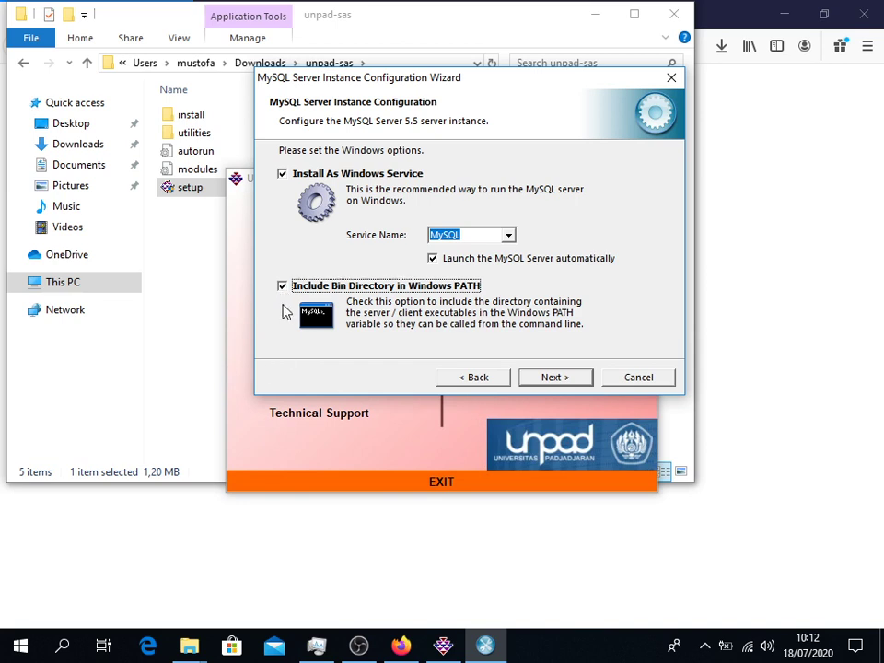
{"action": "left_click", "coordinate": [567, 384]}
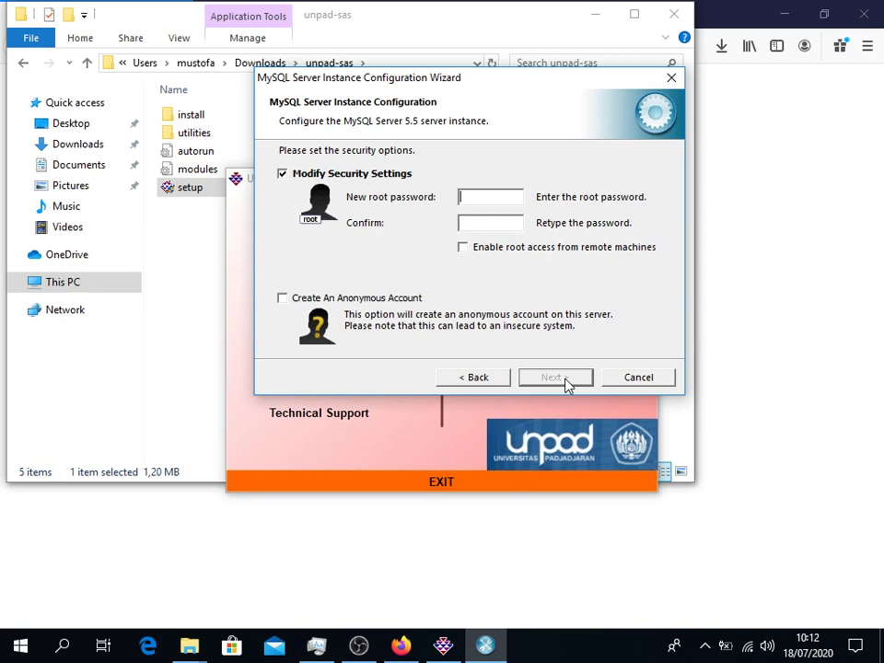
Step: Enter and confirm the new root password, and enable root access from remote machines
{"action": "type", "text": "roo"}
{"action": "key", "text": "BackSpace"}
{"action": "key", "text": "BackSpace"}
{"action": "type", "text": "oot12345"}
{"action": "key", "text": "Tab"}
{"action": "type", "text": "*********"}
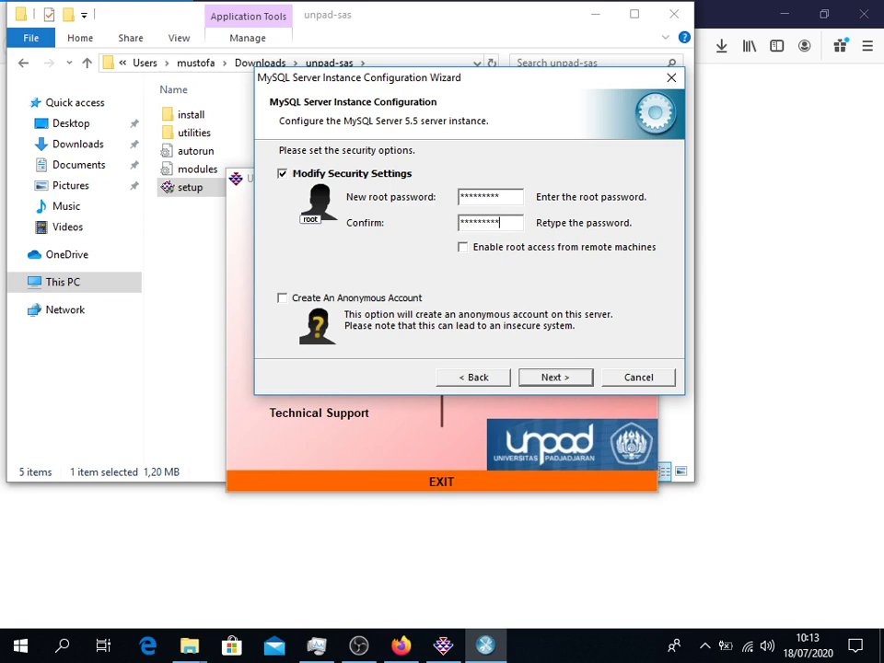
{"action": "left_click", "coordinate": [463, 250]}
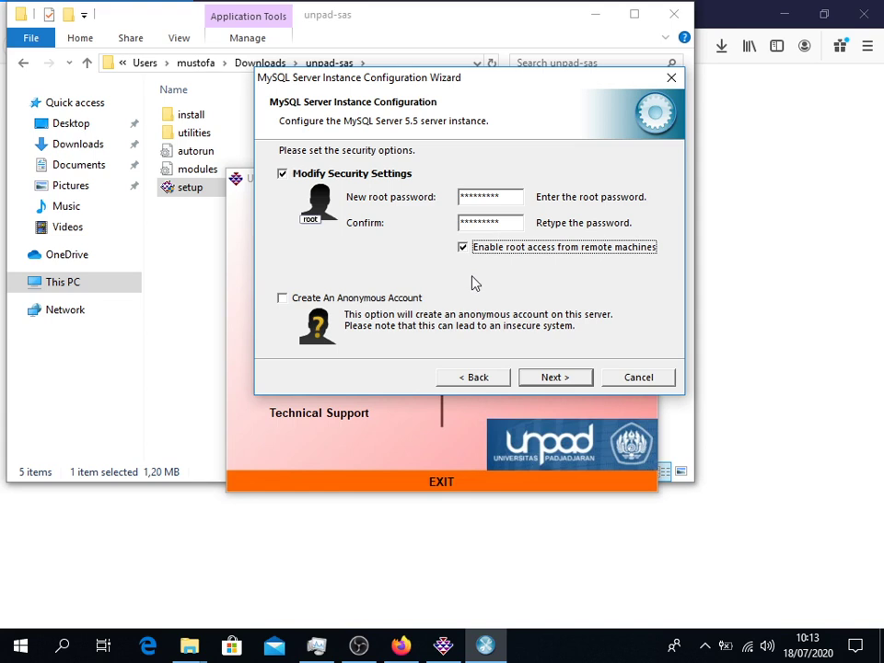
{"action": "left_click", "coordinate": [553, 378]}
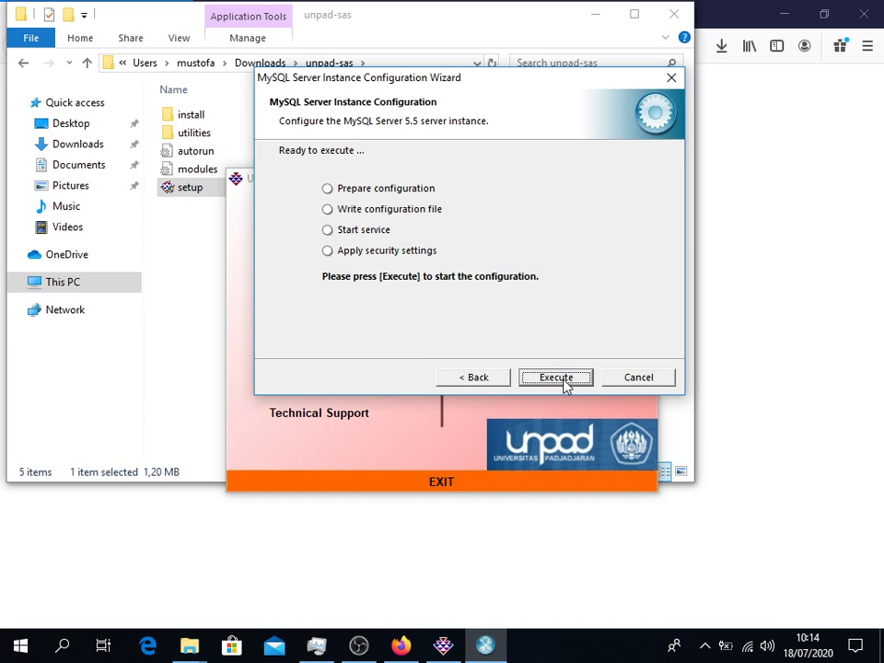
Step: Execute the MySQL instance configuration, then finish the wizard once all four steps succeed
{"action": "left_click", "coordinate": [556, 378]}
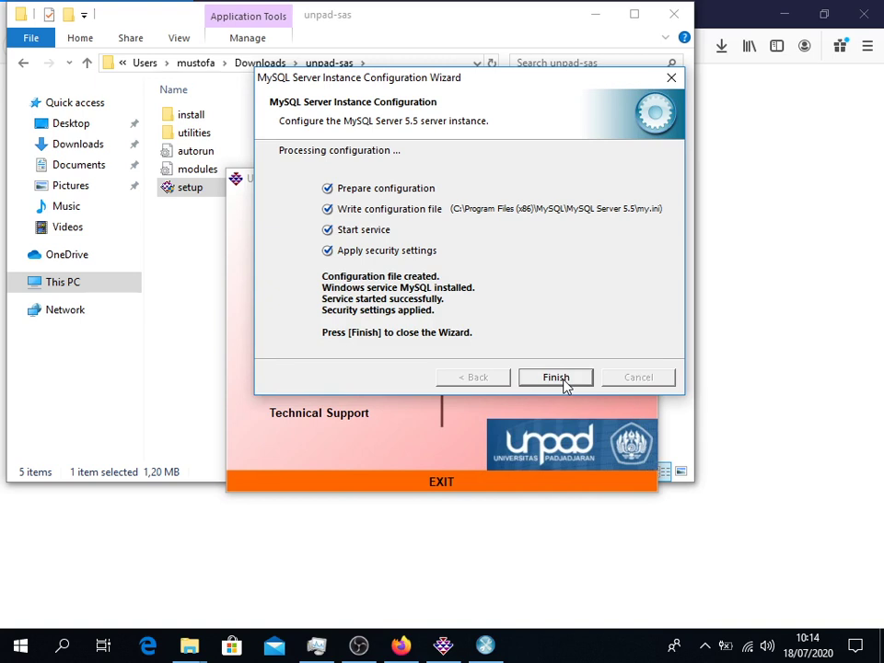
{"action": "left_click", "coordinate": [560, 379]}
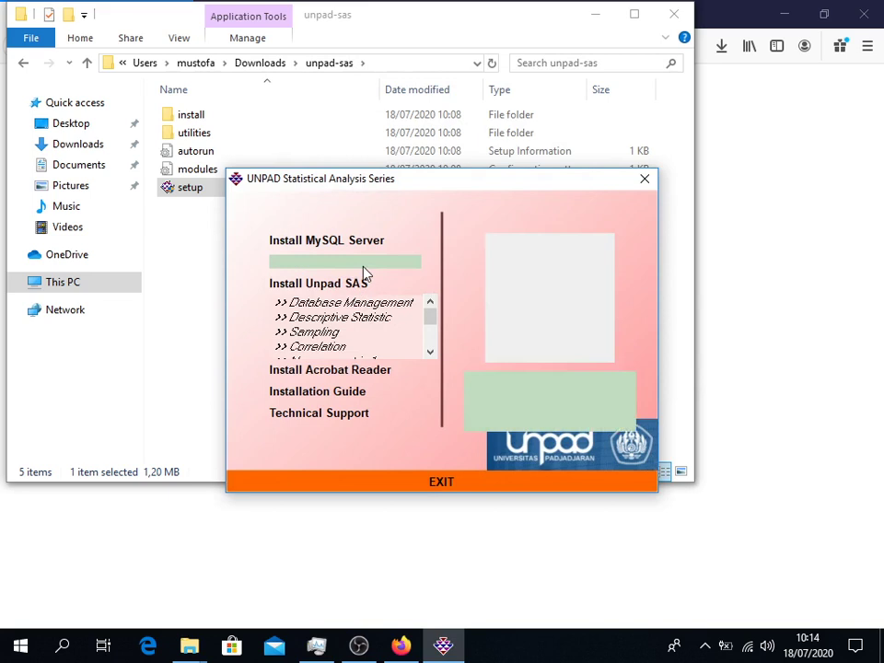
Step: Close the File Explorer and Firefox windows, leaving only the installer open
{"action": "mouse_move", "coordinate": [361, 248]}
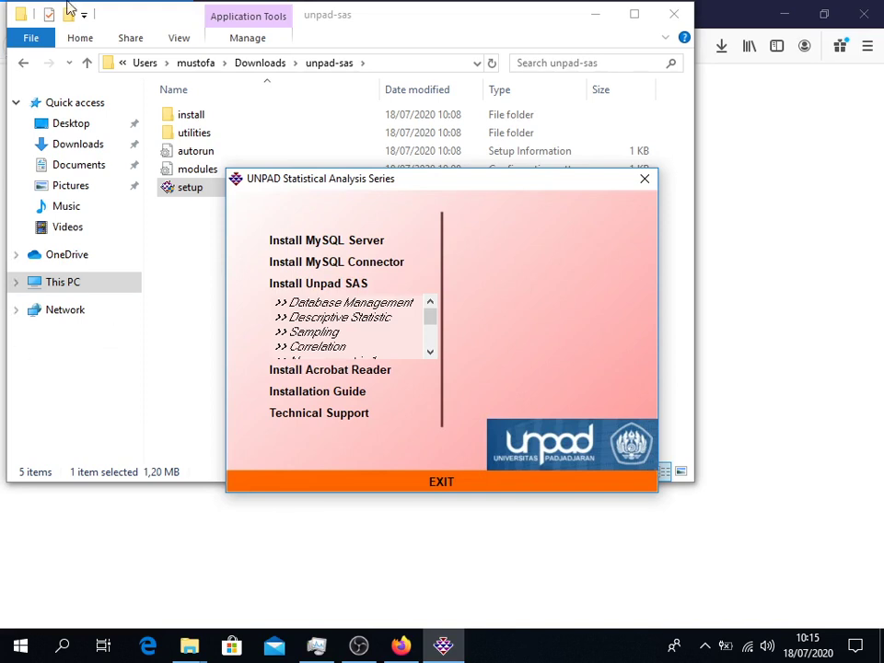
{"action": "left_click", "coordinate": [678, 18]}
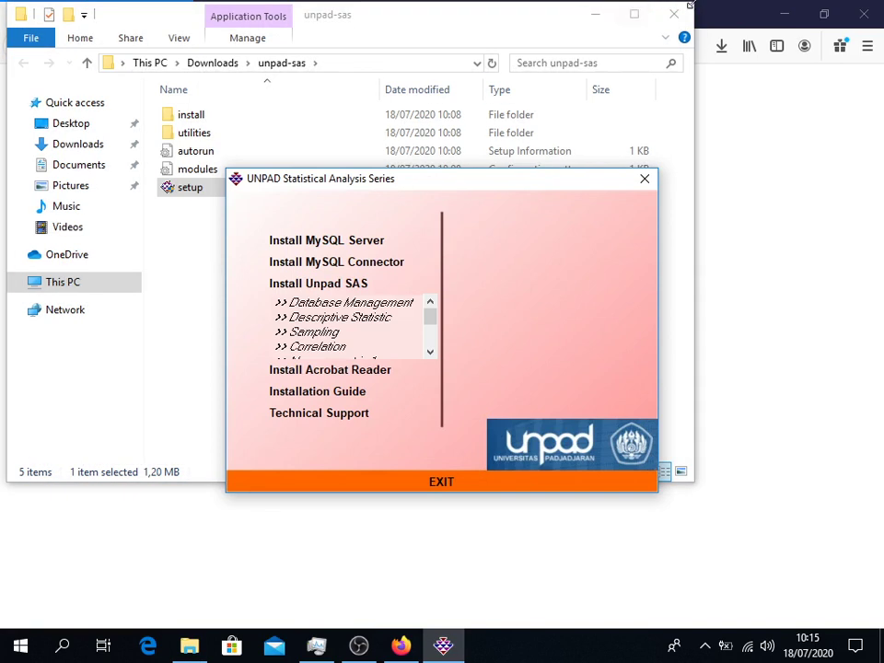
{"action": "left_click", "coordinate": [681, 12]}
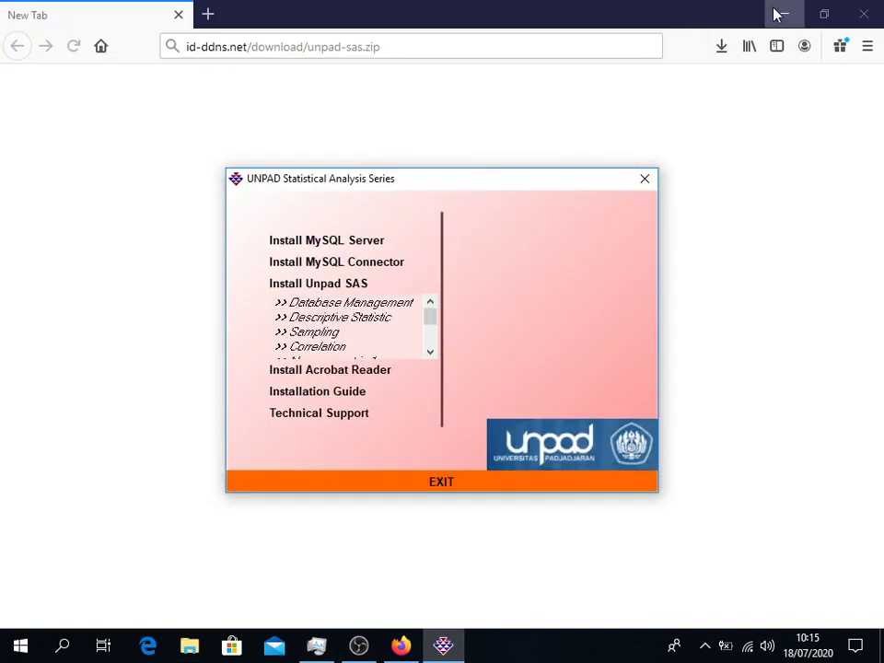
{"action": "left_click", "coordinate": [870, 16]}
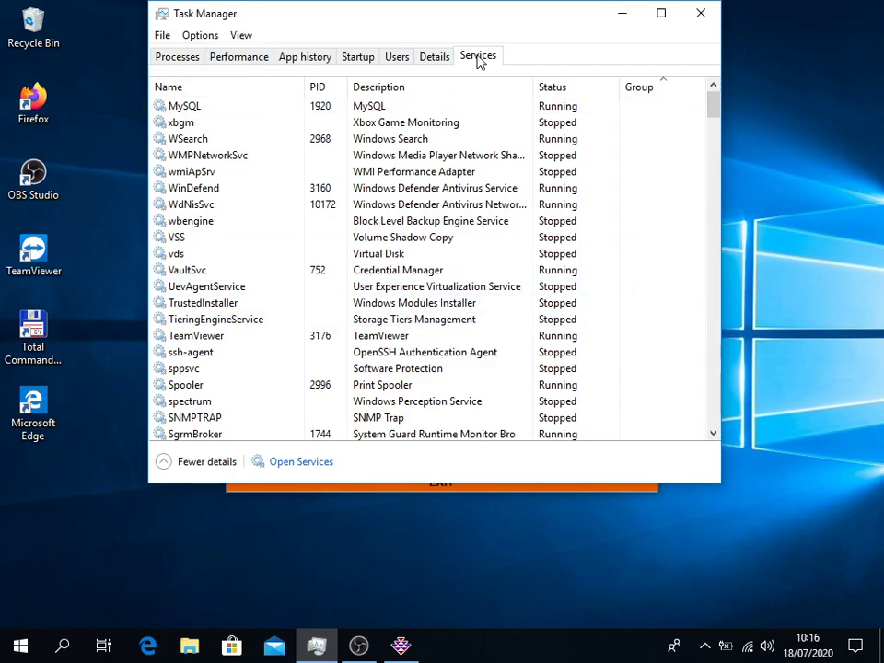
Step: Select the MySQL row in the Services list to confirm it is Running, then close Task Manager
{"action": "left_click", "coordinate": [189, 111]}
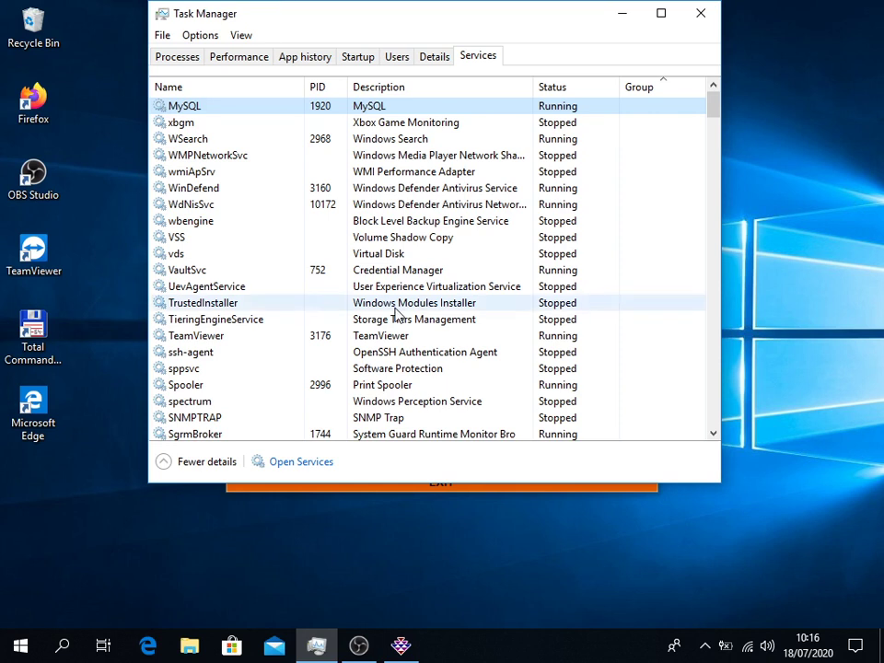
{"action": "left_click", "coordinate": [390, 567]}
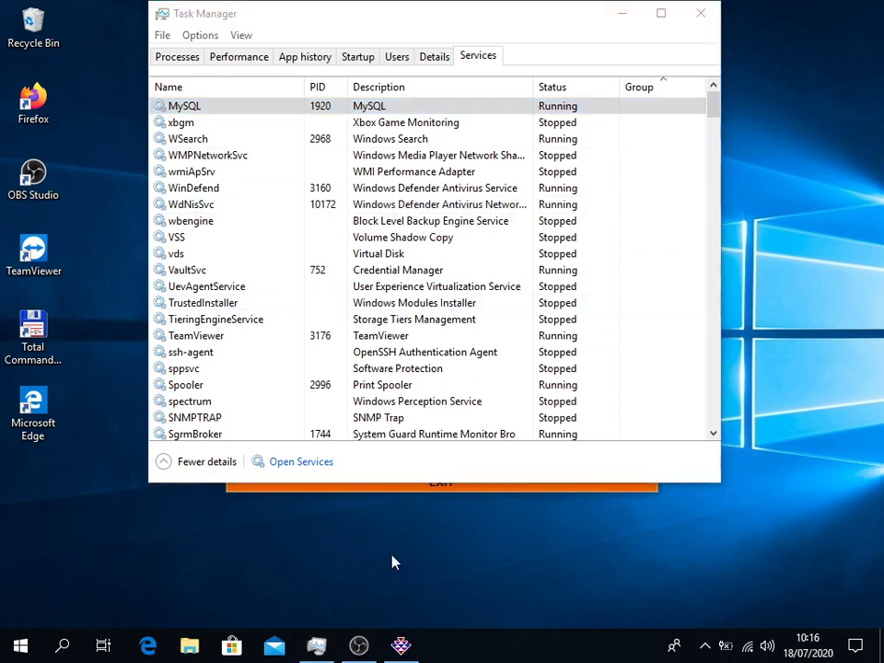
{"action": "left_click", "coordinate": [711, 17]}
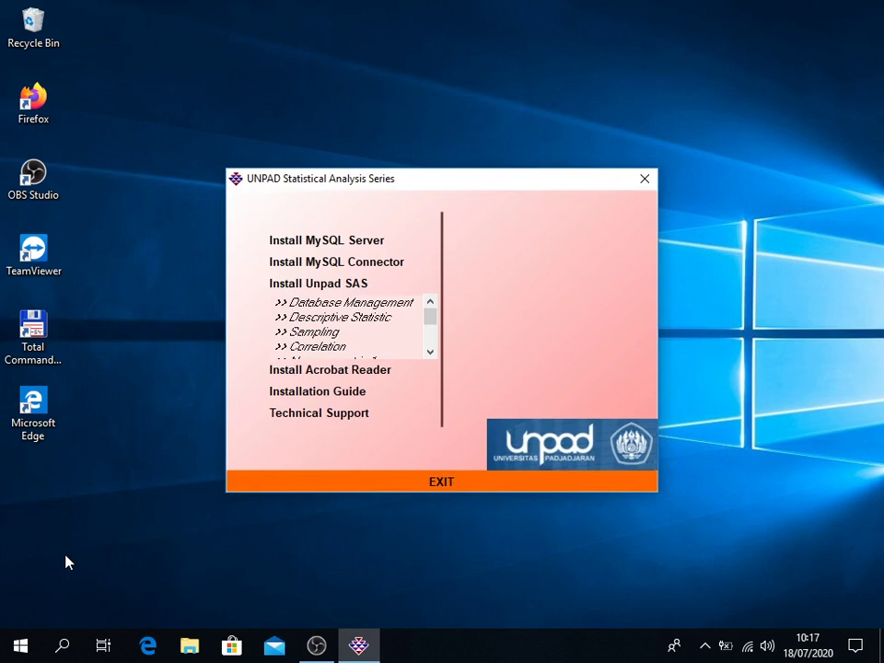
Step: Open the Windows Run dialog with Win+R
{"action": "key", "text": "super+r"}
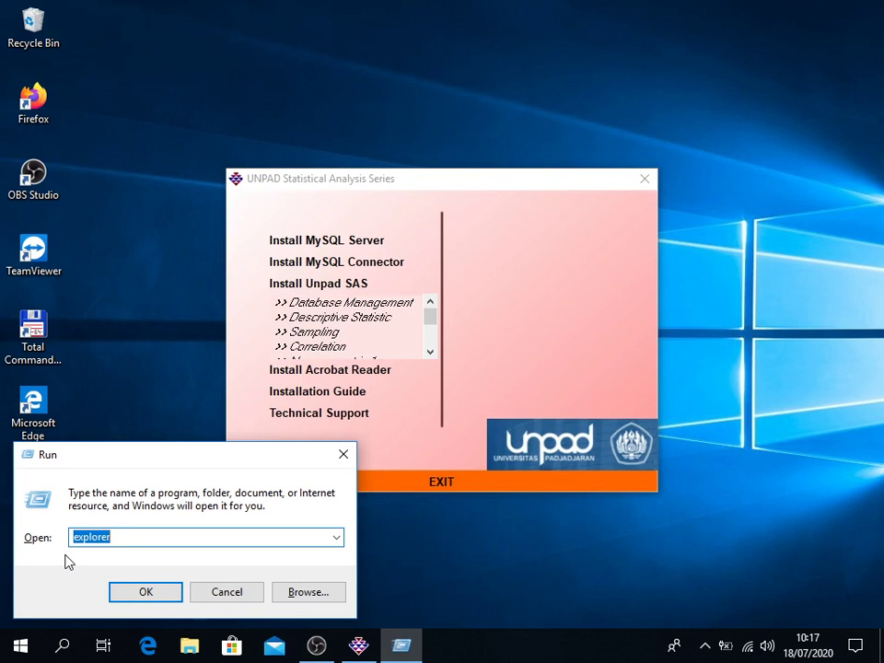
Step: Run cmd from the Run dialog to open a Command Prompt window
{"action": "type", "text": "cmd"}
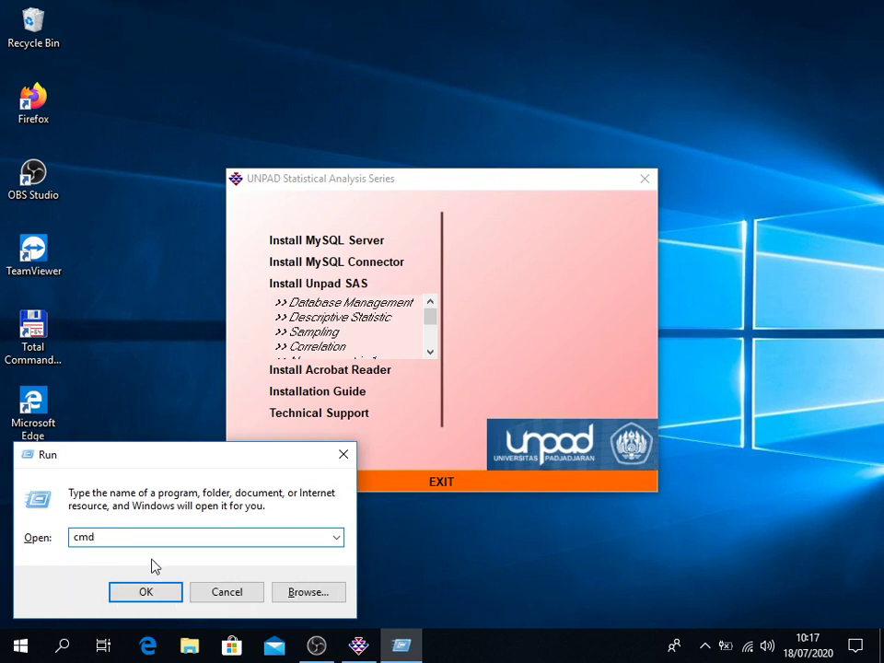
{"action": "left_click", "coordinate": [158, 597]}
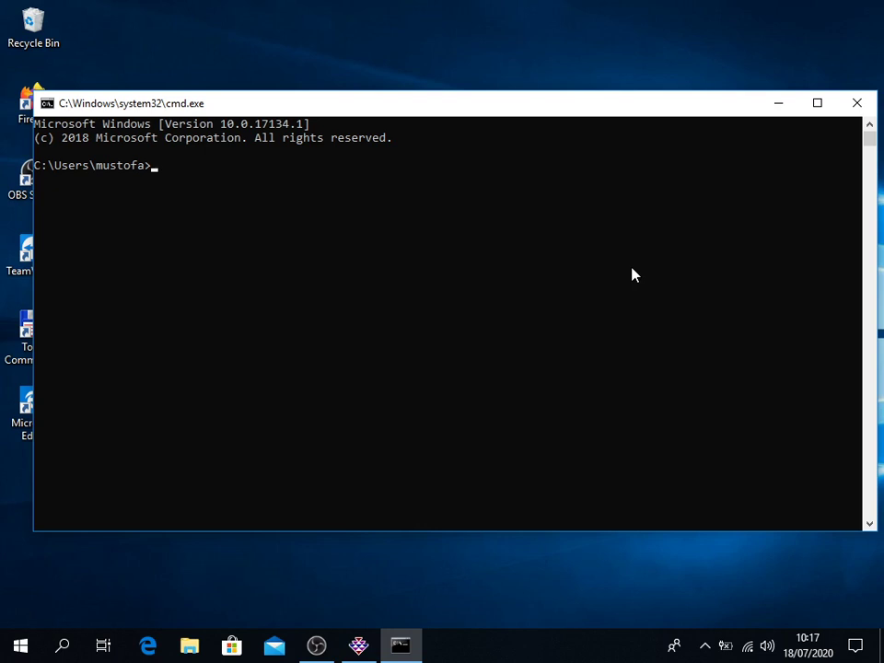
Step: Log in with mysql --user=root and the configured root password to reach the mysql> prompt
{"action": "type", "text": "mysql --user=root"}
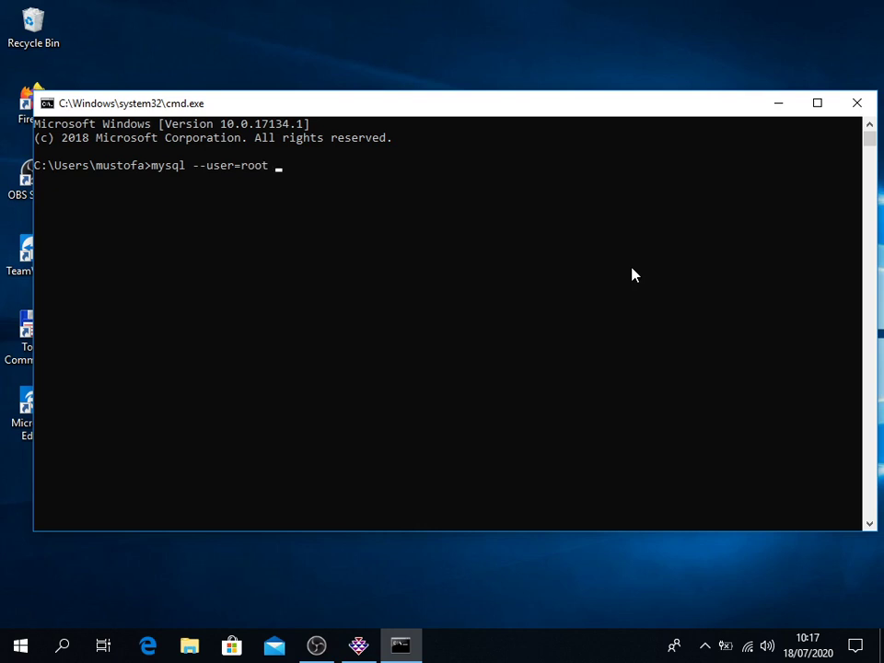
{"action": "type", "text": " --password=unpad"}
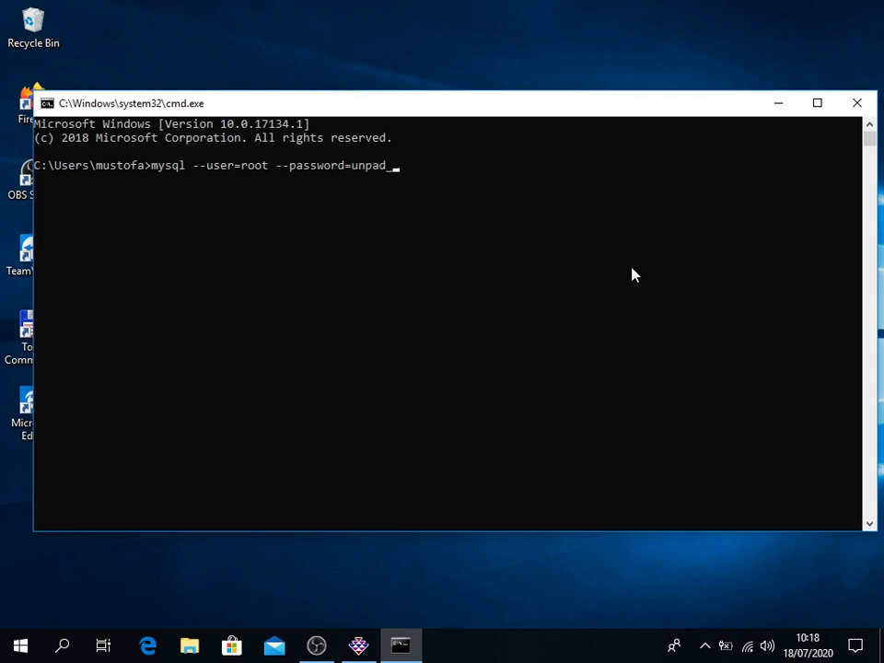
{"action": "type", "text": "_sas"}
{"action": "key", "text": "Return"}
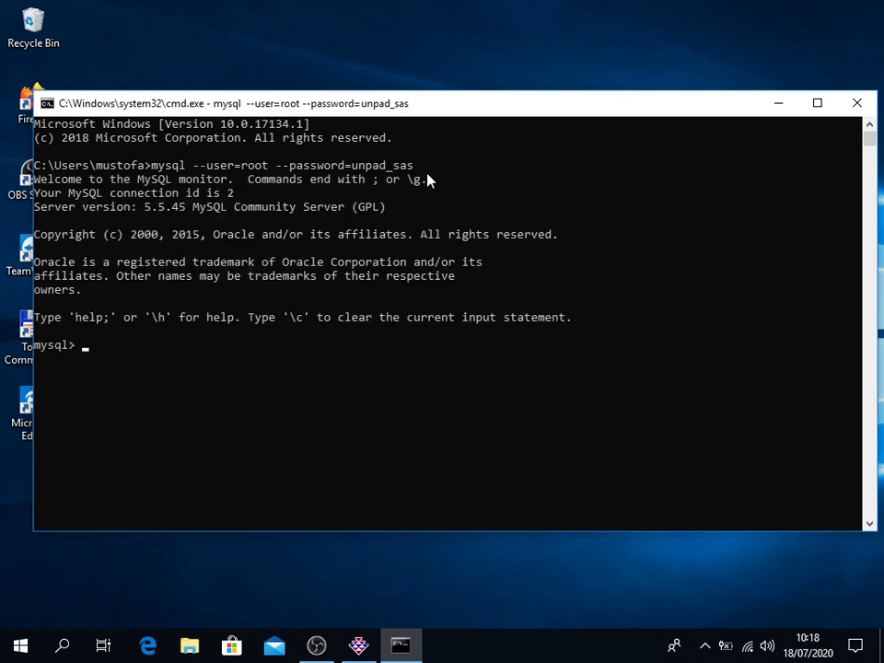